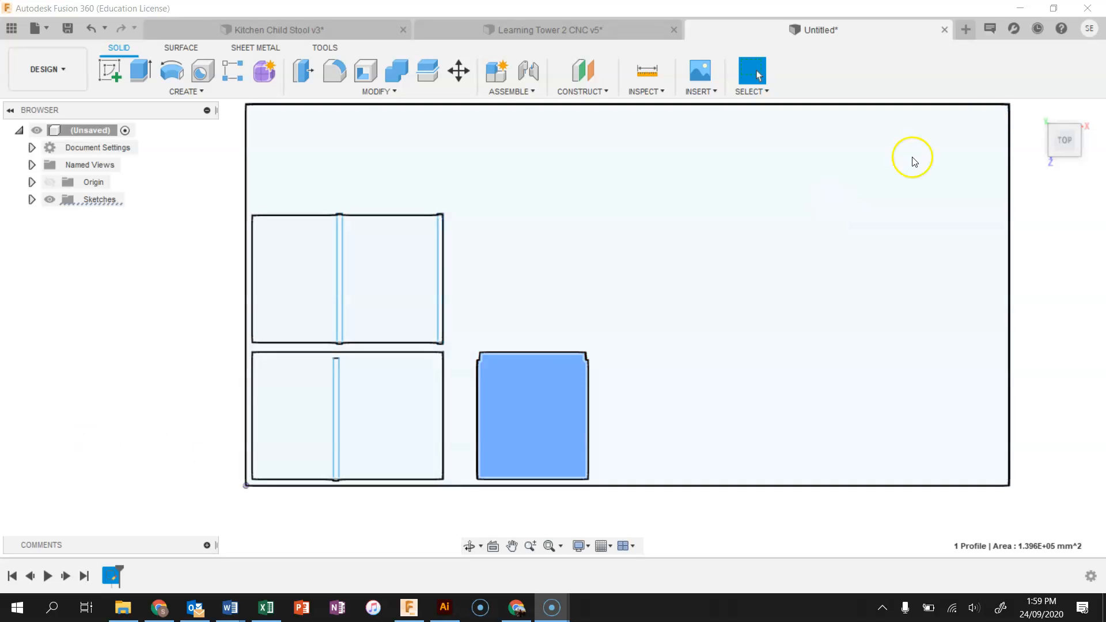
- Extrude the square profile 17 mm as a new component
{"action": "mouse_move", "coordinate": [1067, 125]}
{"action": "left_click", "coordinate": [1037, 112]}
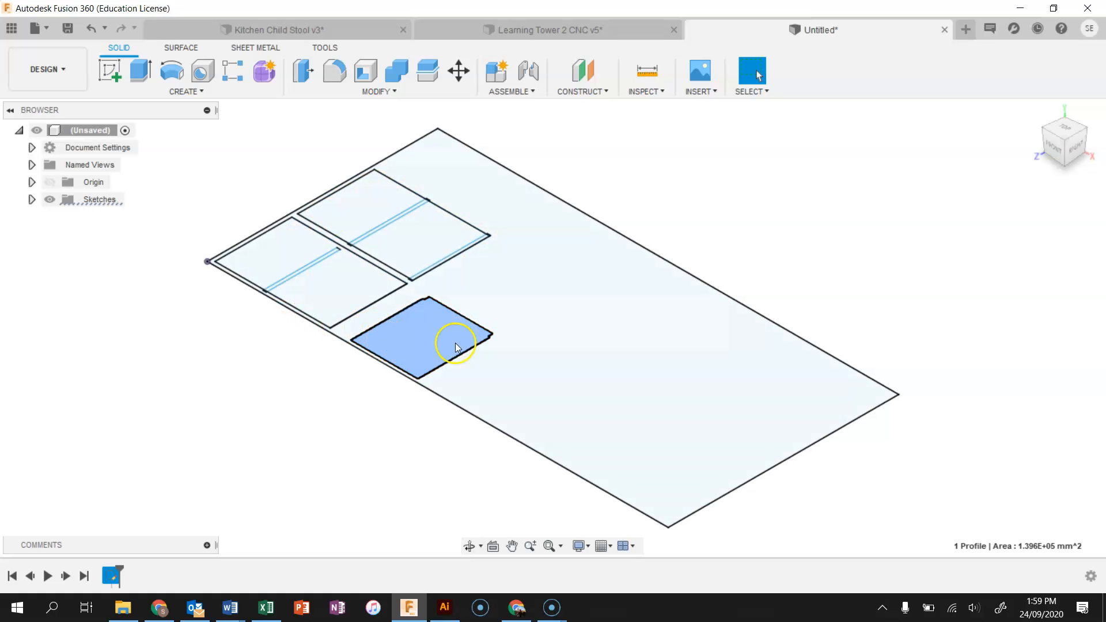
{"action": "left_click", "coordinate": [206, 341]}
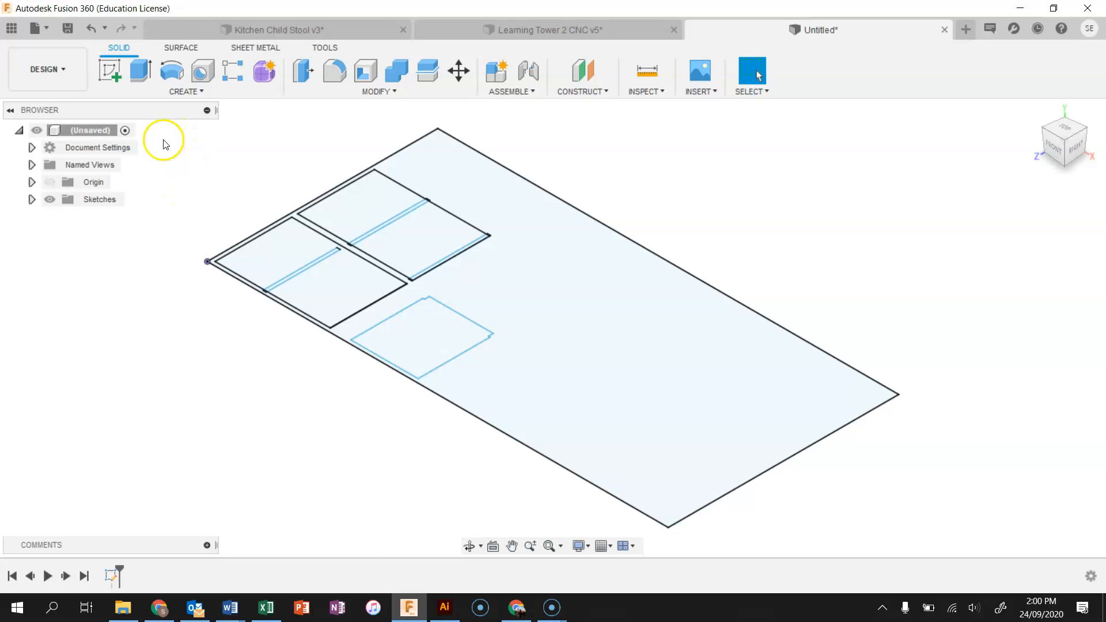
{"action": "left_click", "coordinate": [142, 73]}
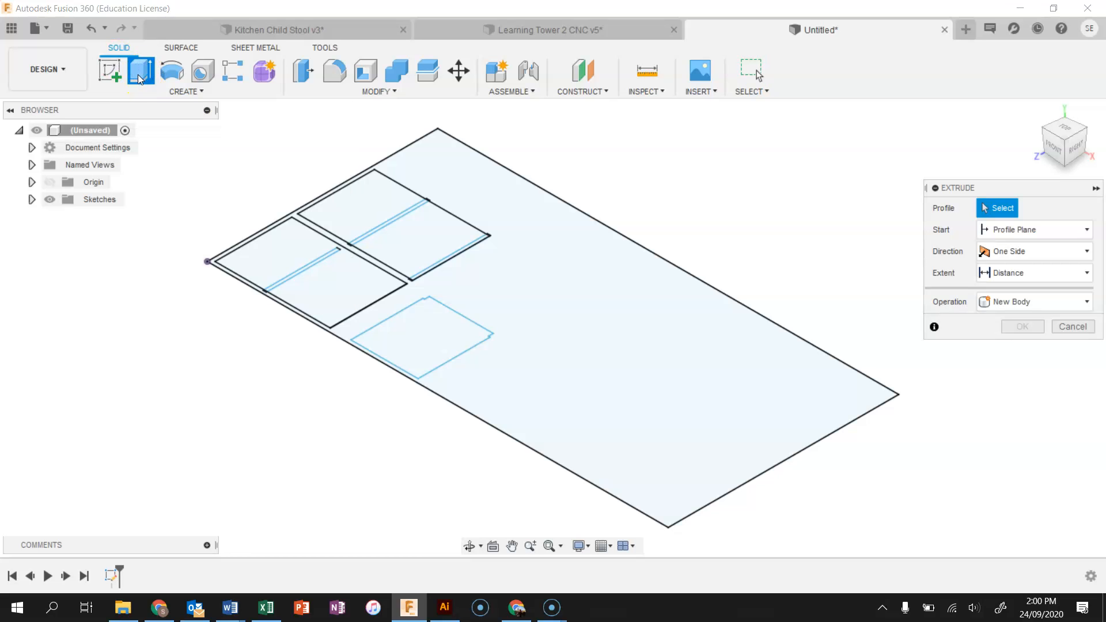
{"action": "left_click", "coordinate": [424, 335]}
{"action": "type", "text": "17"}
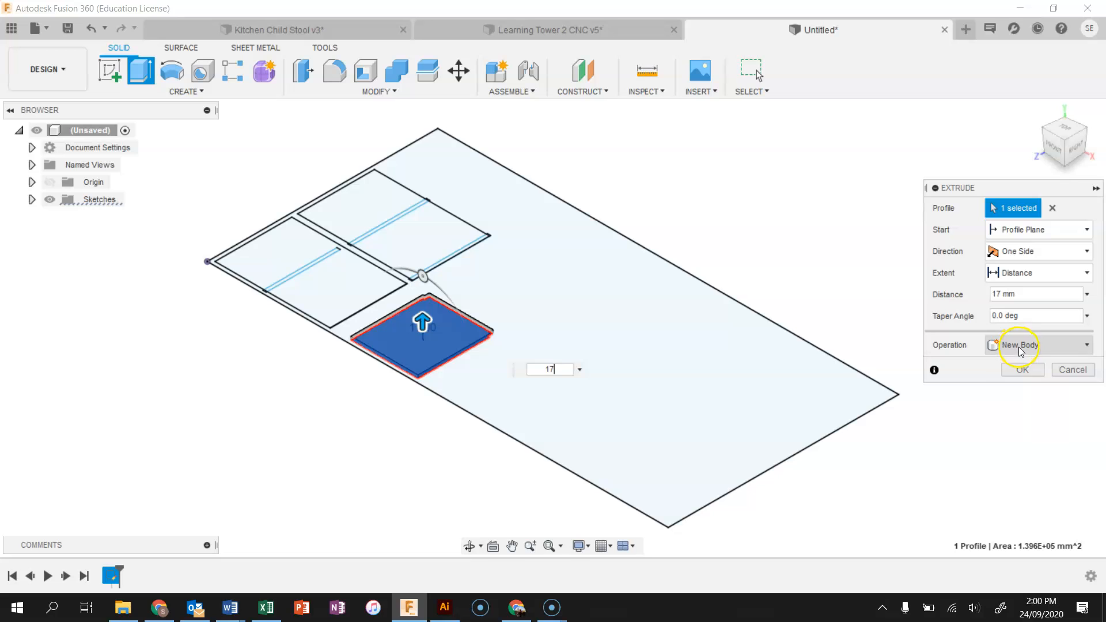
{"action": "left_click", "coordinate": [1017, 348]}
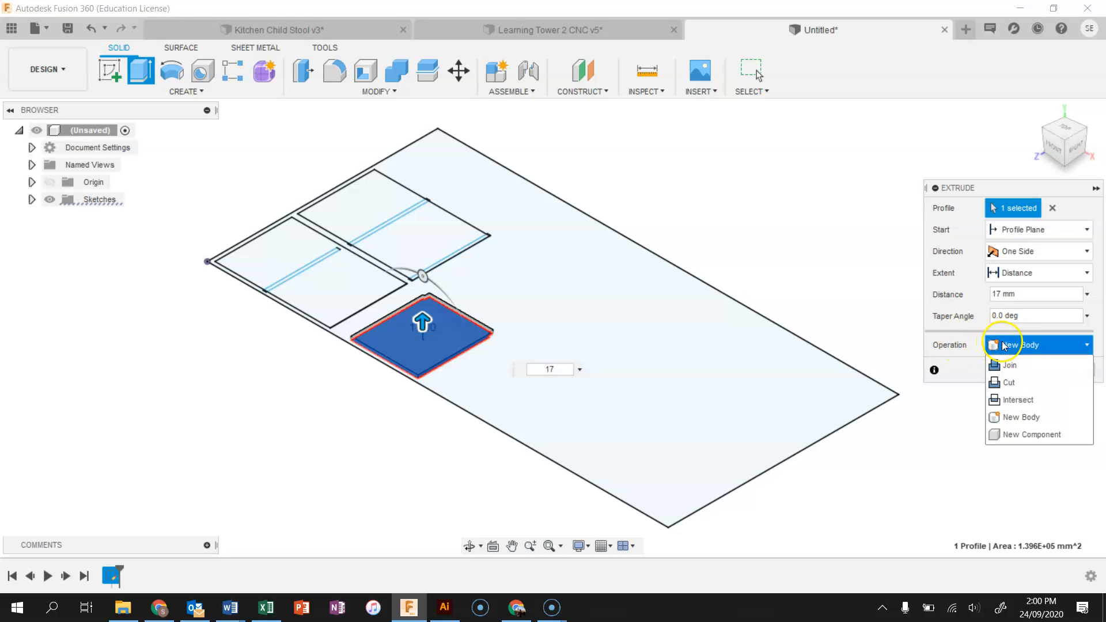
{"action": "left_click", "coordinate": [1031, 436]}
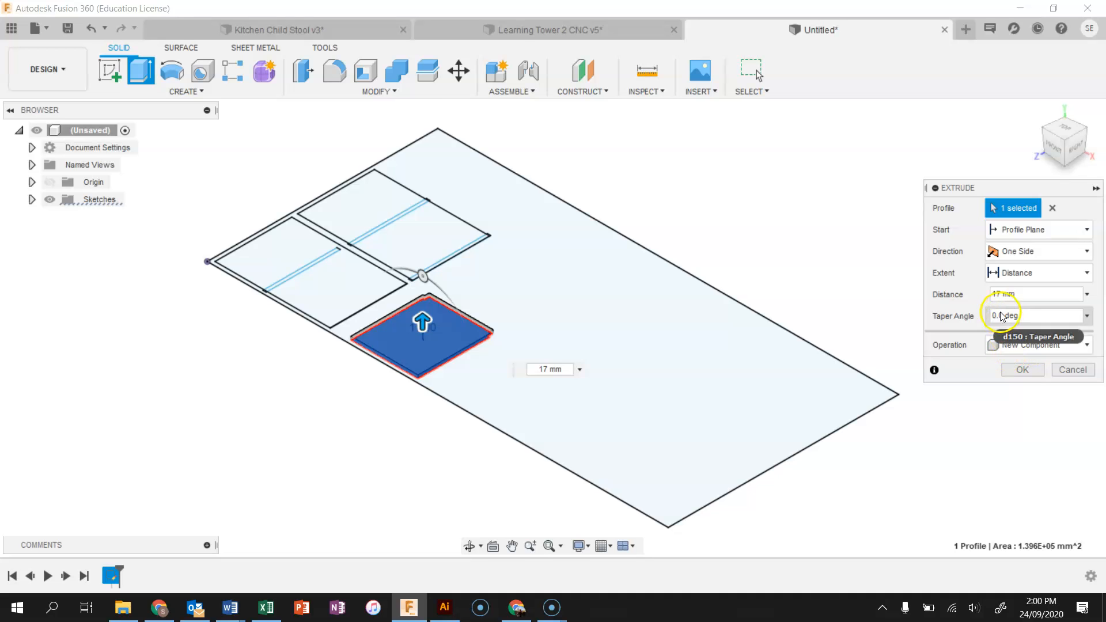
{"action": "left_click", "coordinate": [1024, 370]}
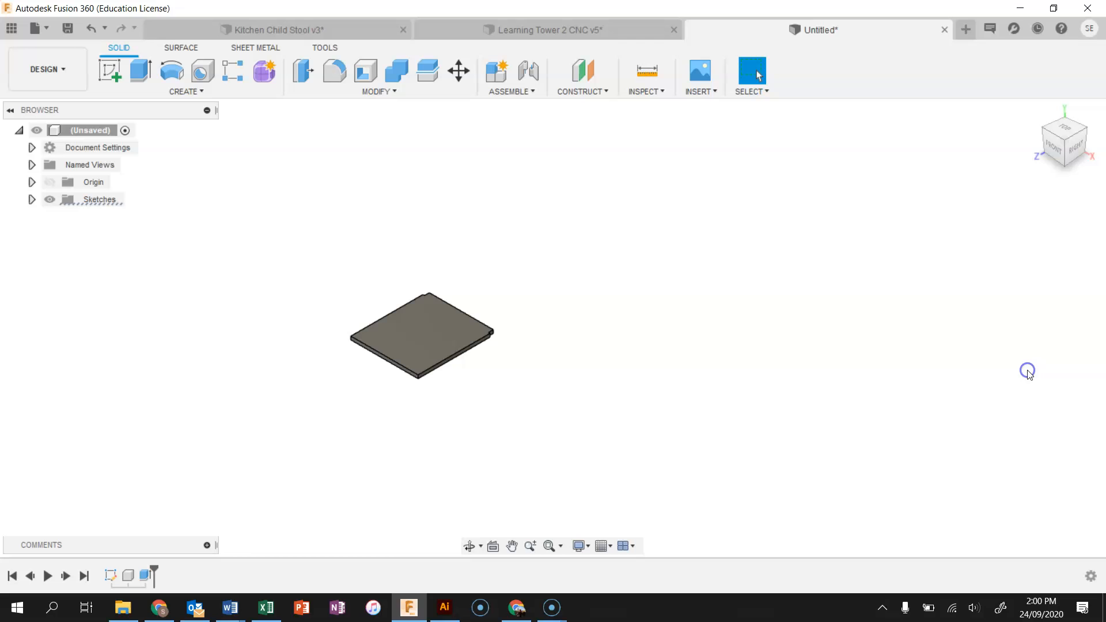
- Show the sketch again and extrude the two upper rectangles 17 mm as a new component
{"action": "left_click", "coordinate": [32, 199]}
{"action": "left_click", "coordinate": [63, 216]}
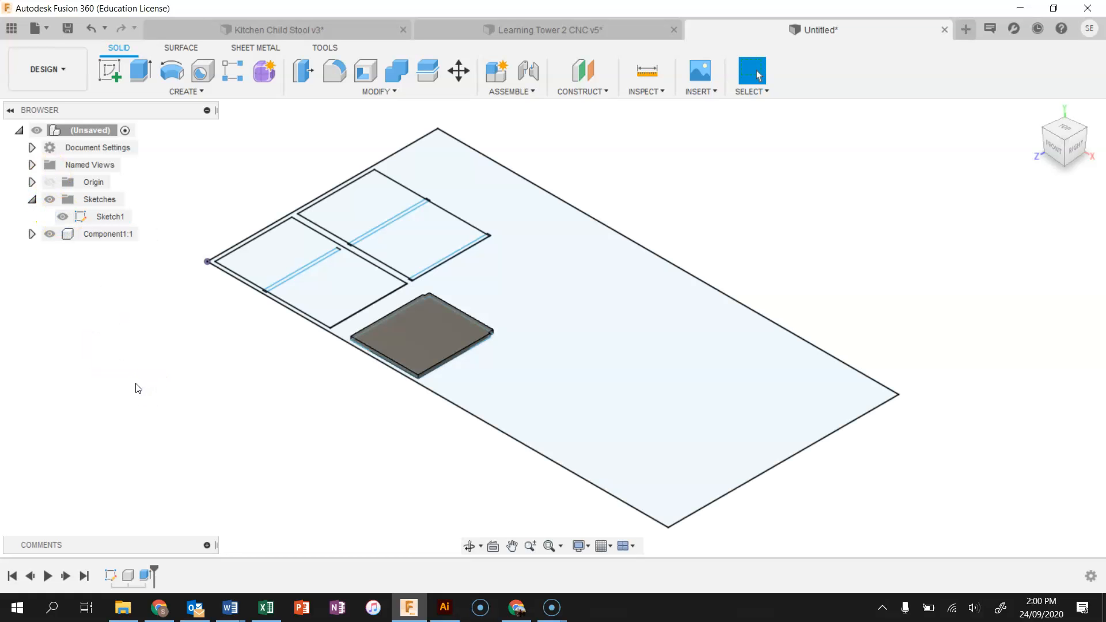
{"action": "left_click", "coordinate": [140, 70]}
{"action": "left_click", "coordinate": [355, 198]}
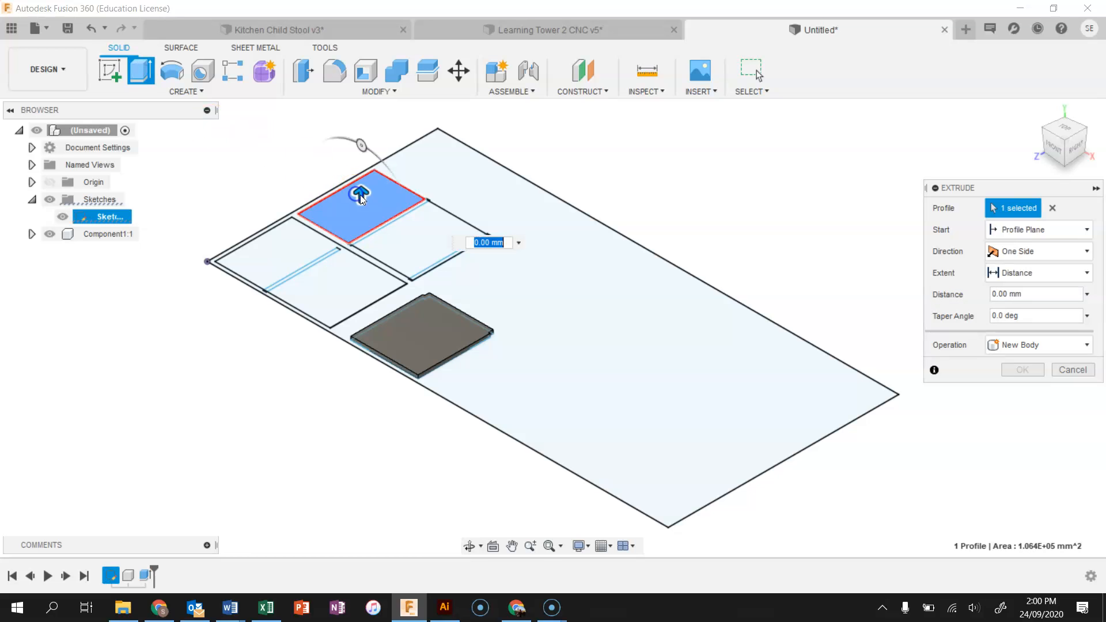
{"action": "left_click", "coordinate": [418, 238]}
{"action": "type", "text": "17"}
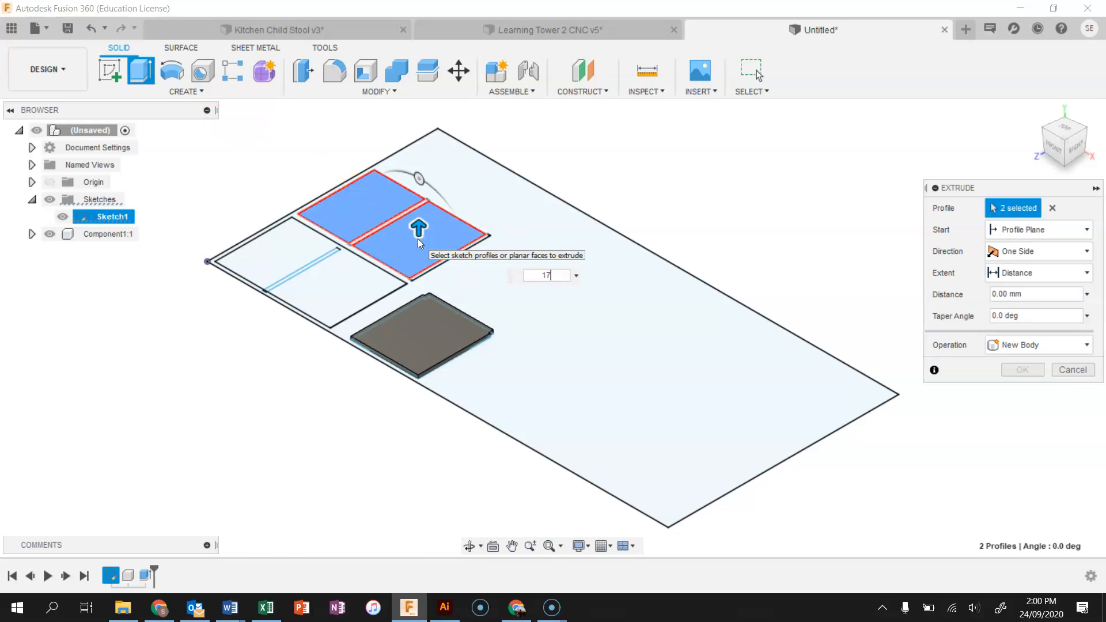
{"action": "left_click", "coordinate": [1045, 344]}
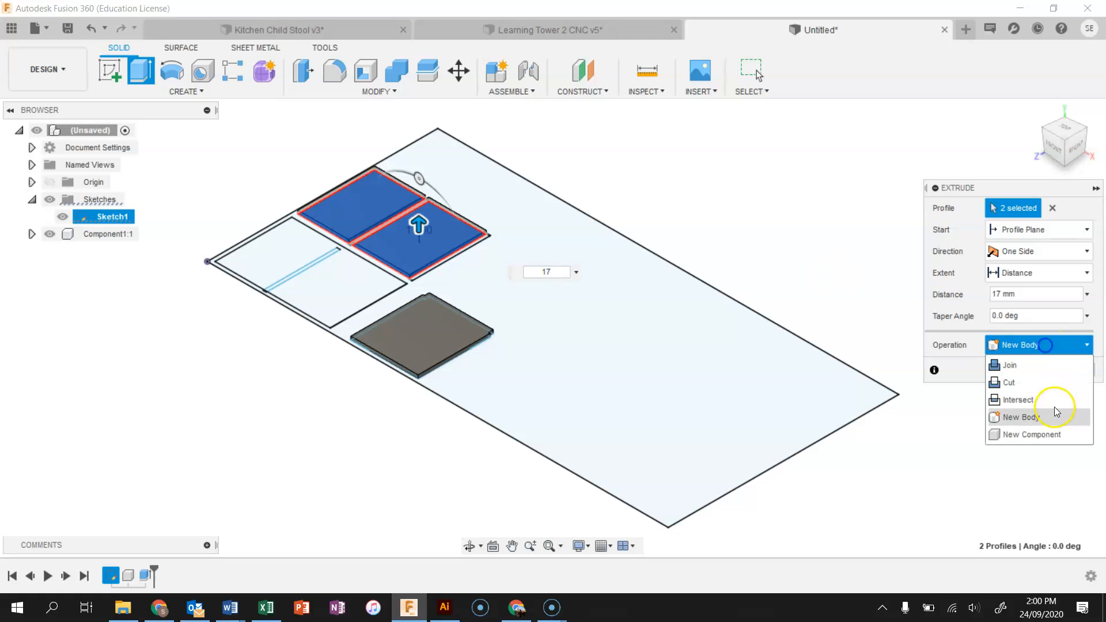
{"action": "left_click", "coordinate": [1044, 436]}
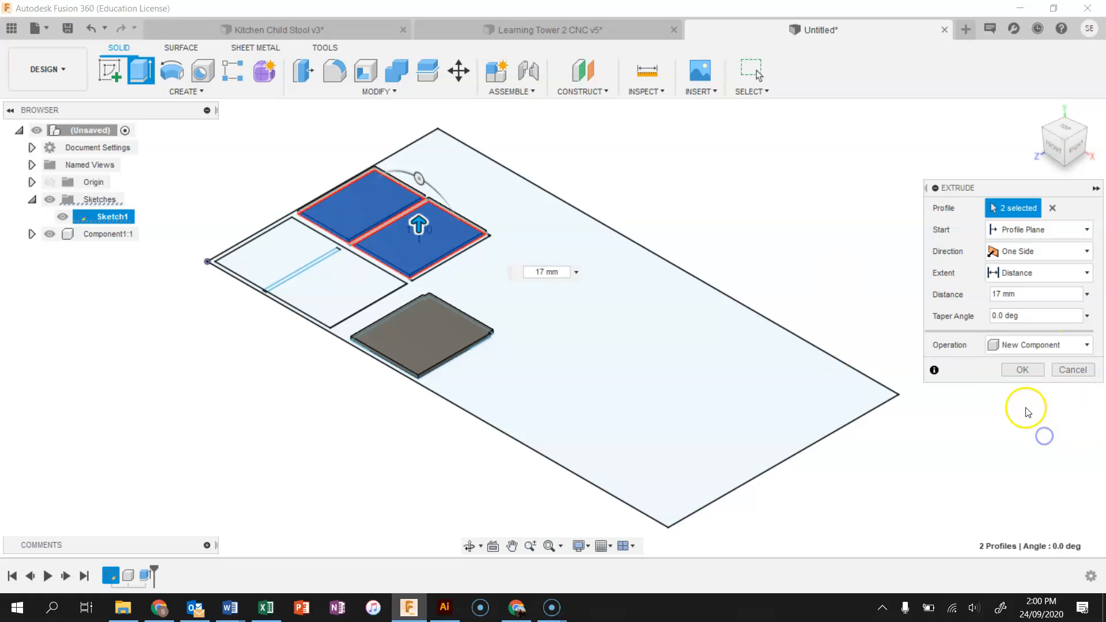
{"action": "left_click", "coordinate": [1022, 370]}
- Extrude the two slot strips beside the upper panels 8.5 mm, joining them to that component
{"action": "scroll", "coordinate": [385, 227], "scroll_direction": "up", "scroll_amount": 5}
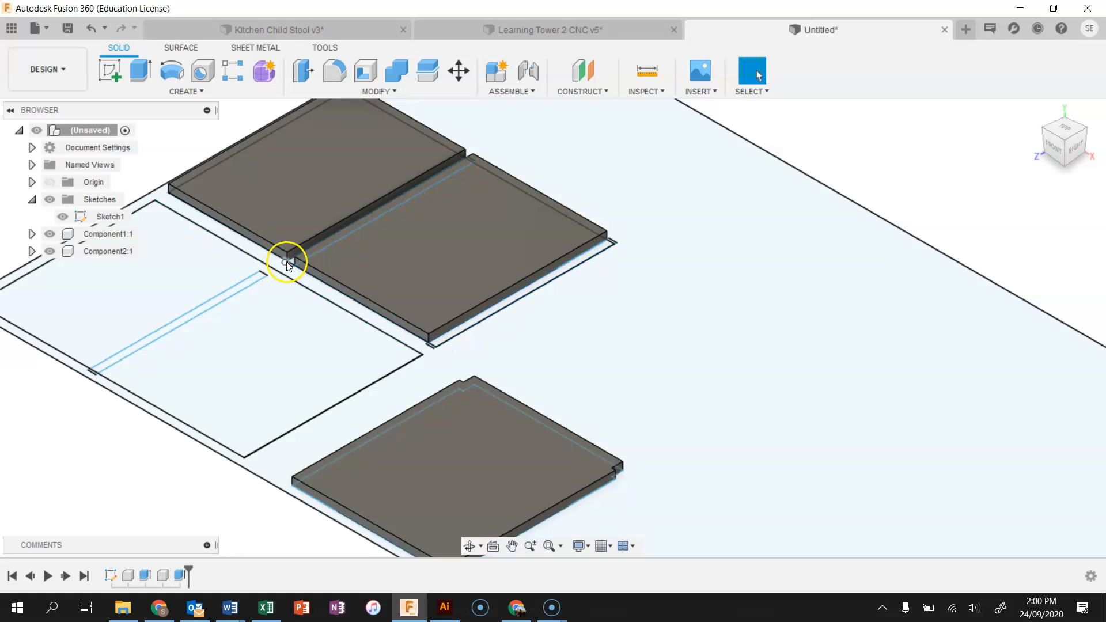
{"action": "left_click", "coordinate": [140, 74]}
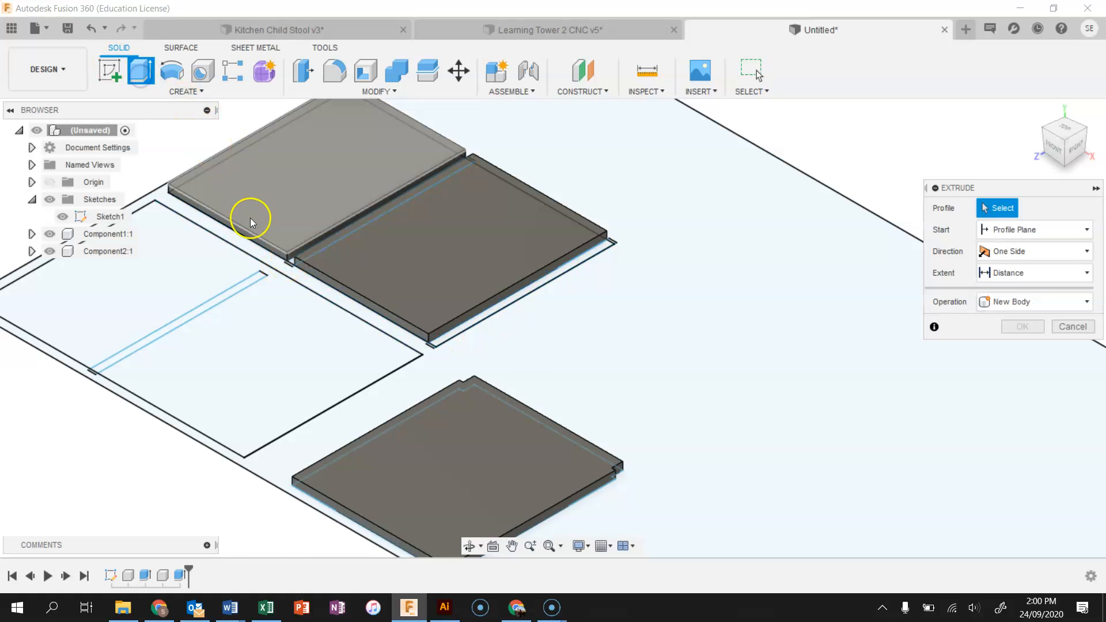
{"action": "left_click", "coordinate": [291, 258]}
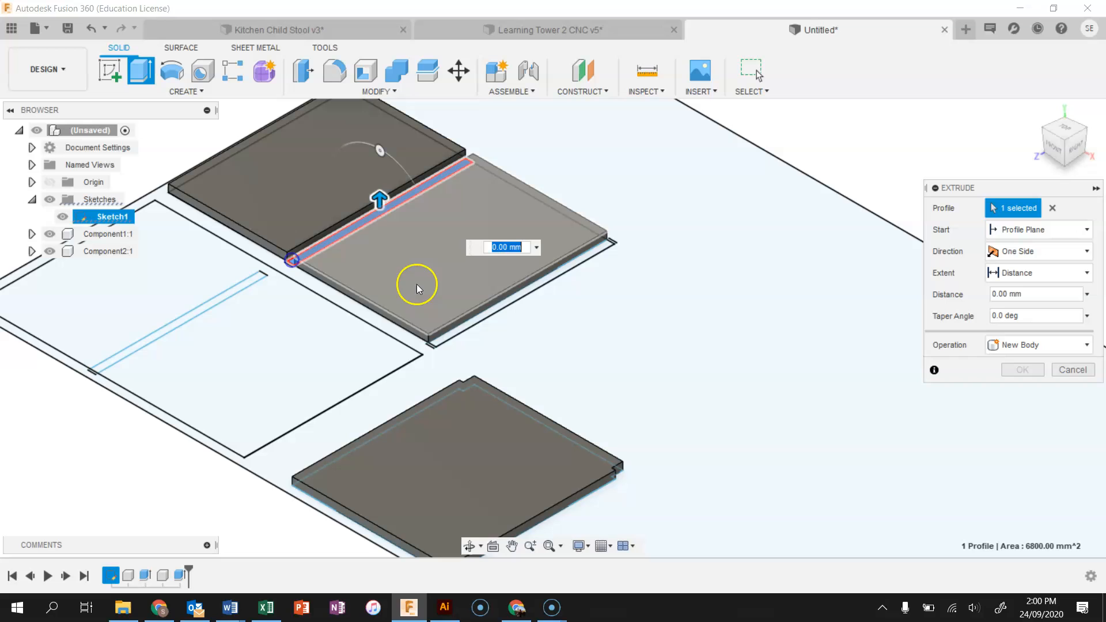
{"action": "left_click", "coordinate": [514, 304]}
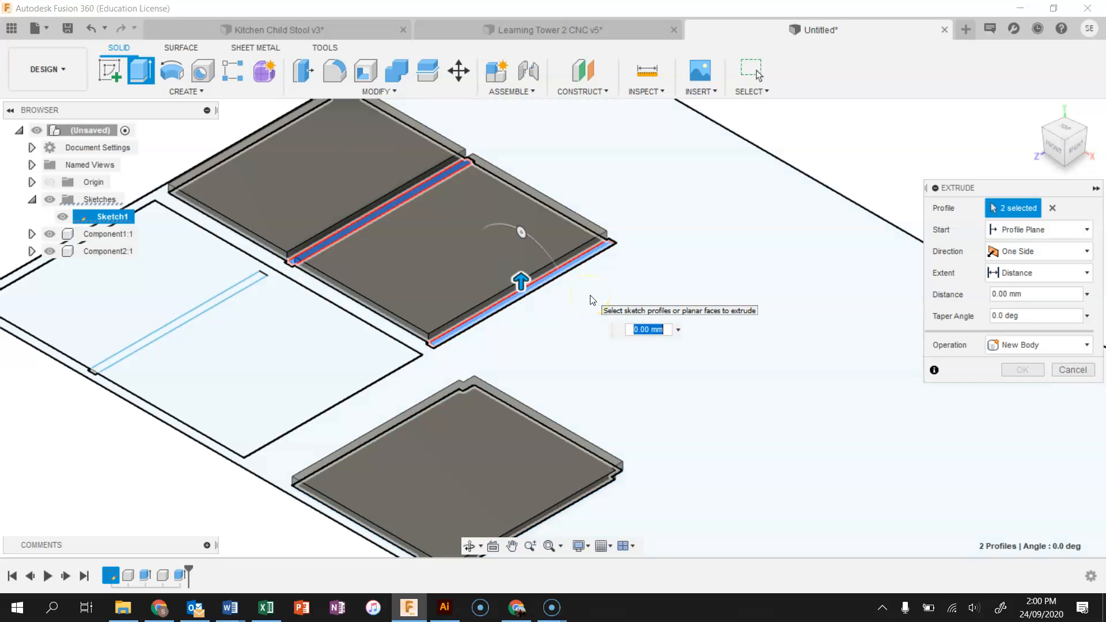
{"action": "type", "text": "8.5"}
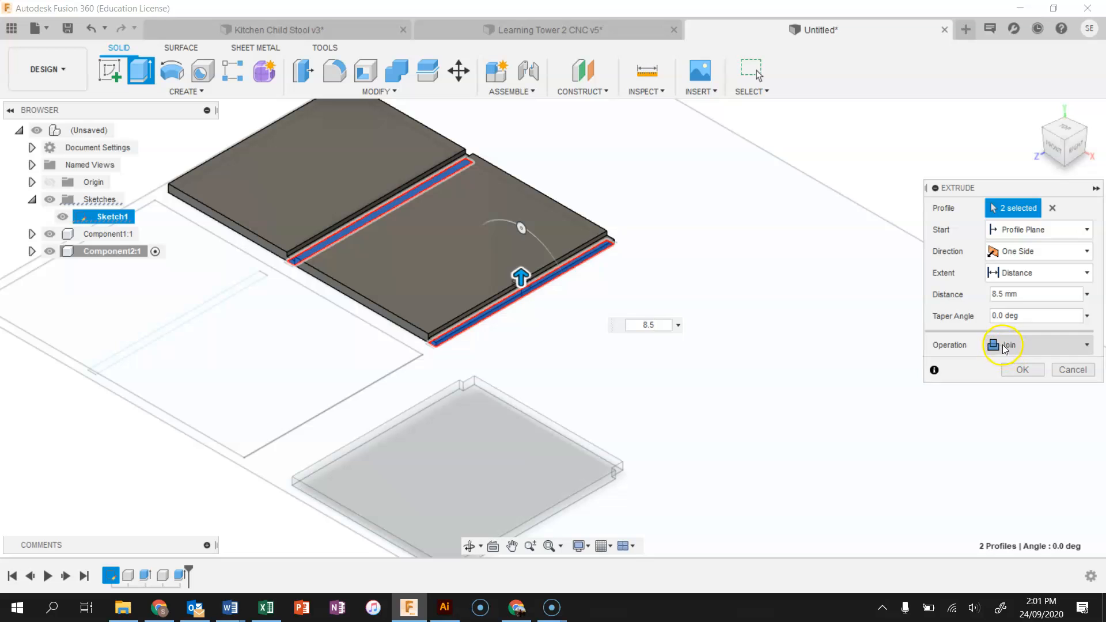
{"action": "left_click", "coordinate": [1026, 371]}
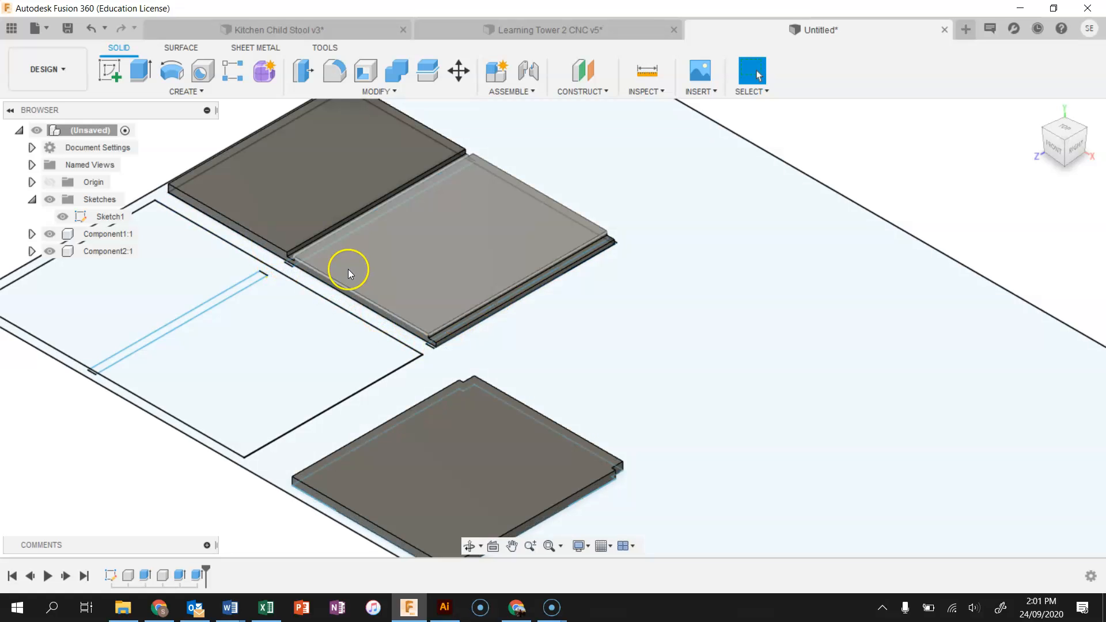
- Extrude the lower-left panel profile 17 mm as a new component
{"action": "scroll", "coordinate": [378, 313], "scroll_direction": "down", "scroll_amount": 2}
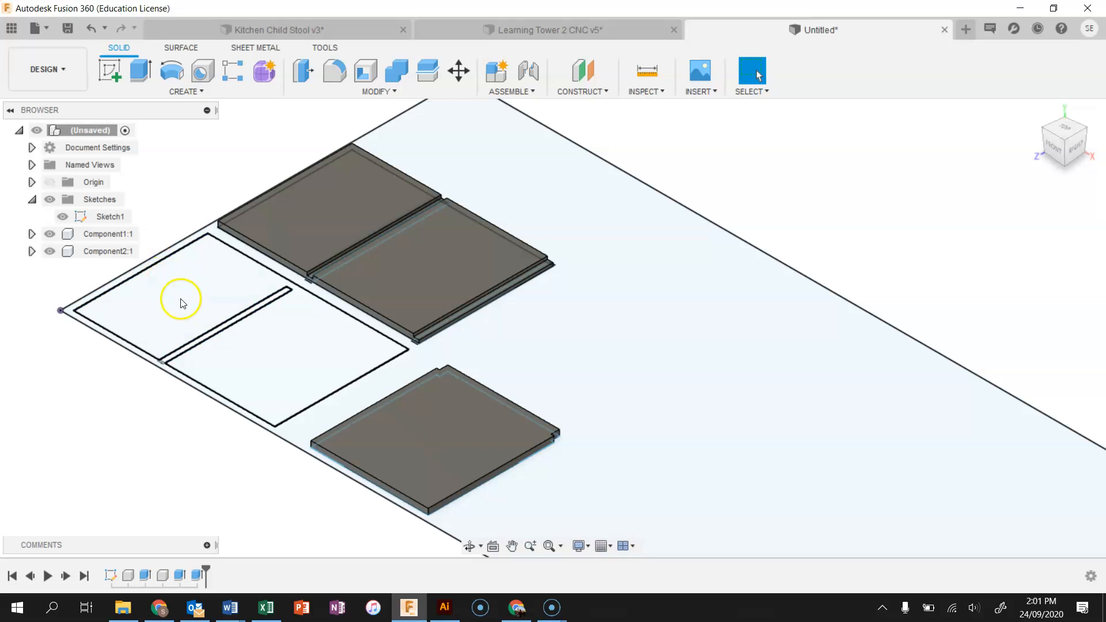
{"action": "left_click", "coordinate": [140, 70]}
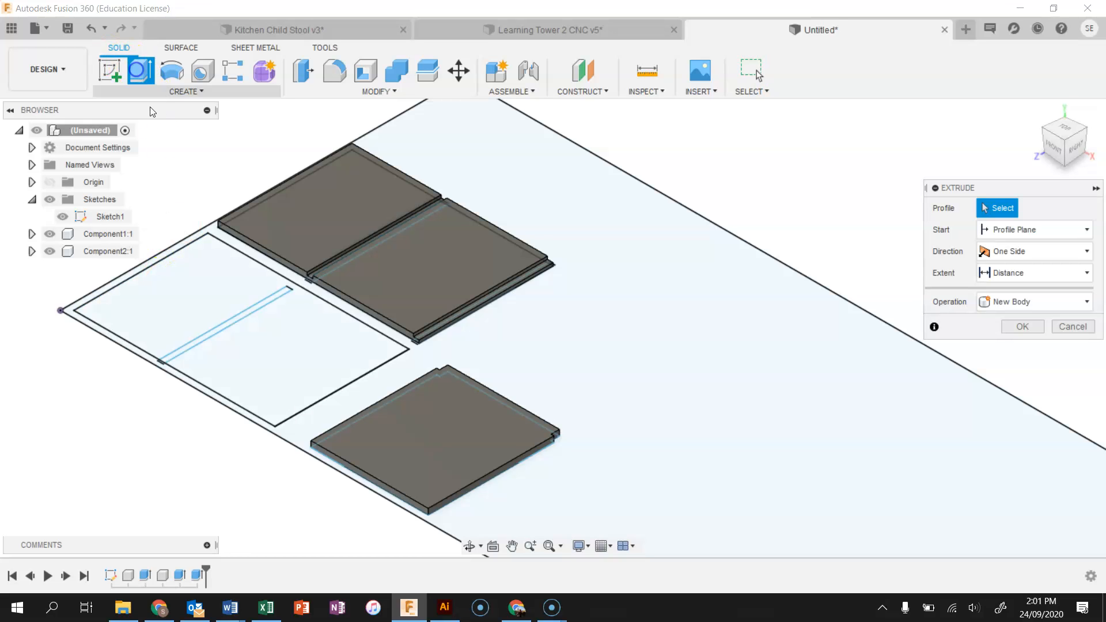
{"action": "left_click", "coordinate": [199, 295]}
{"action": "type", "text": "17"}
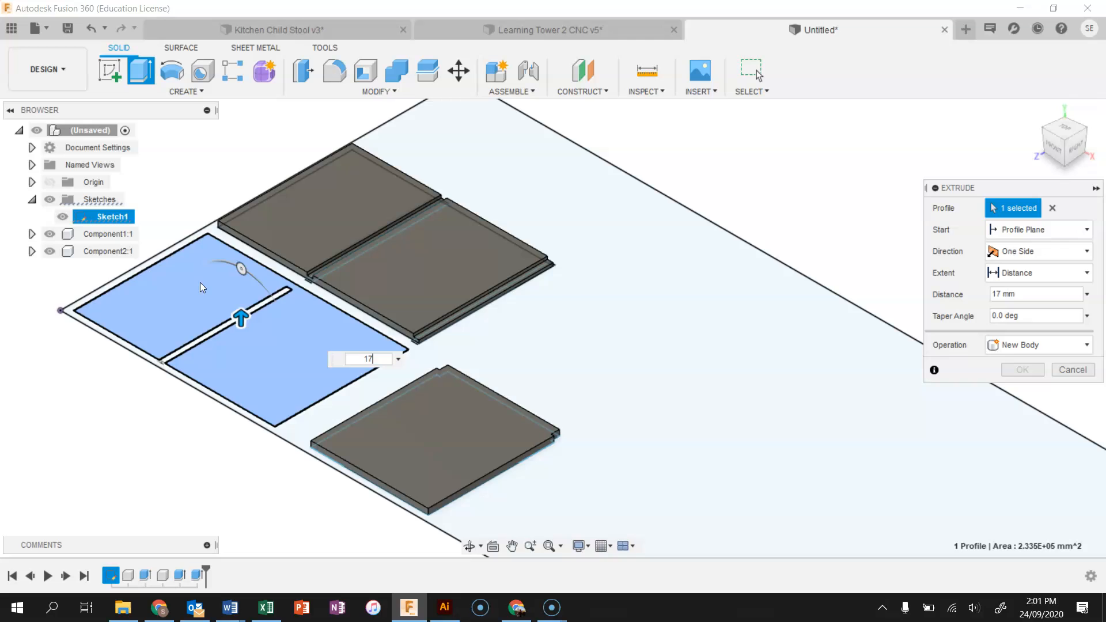
{"action": "left_click", "coordinate": [1016, 345]}
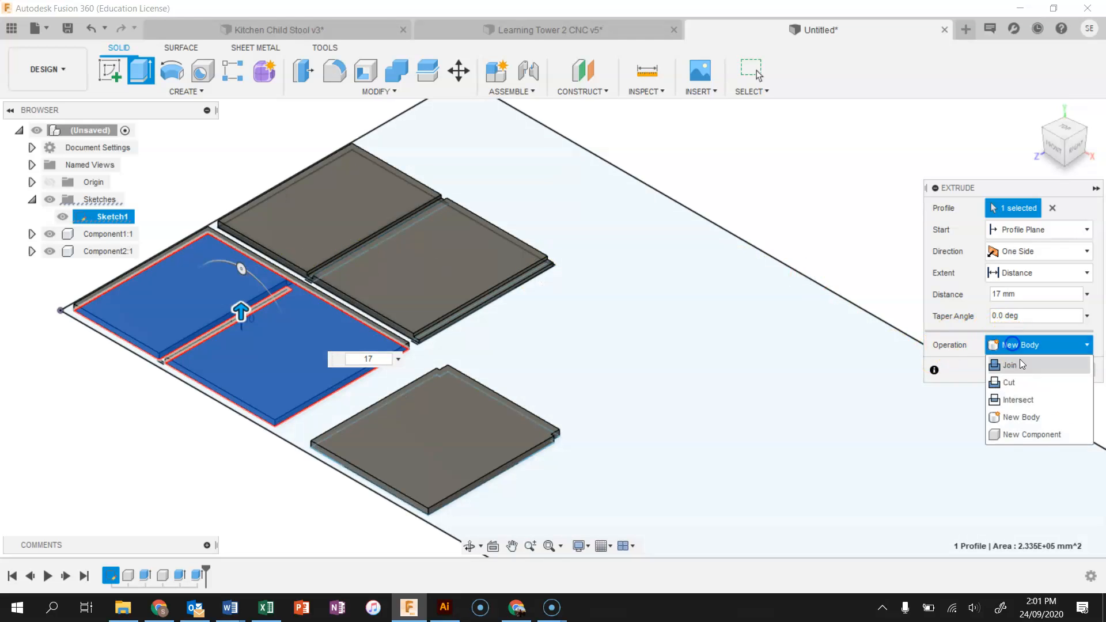
{"action": "left_click", "coordinate": [1036, 436]}
{"action": "left_click", "coordinate": [1020, 370]}
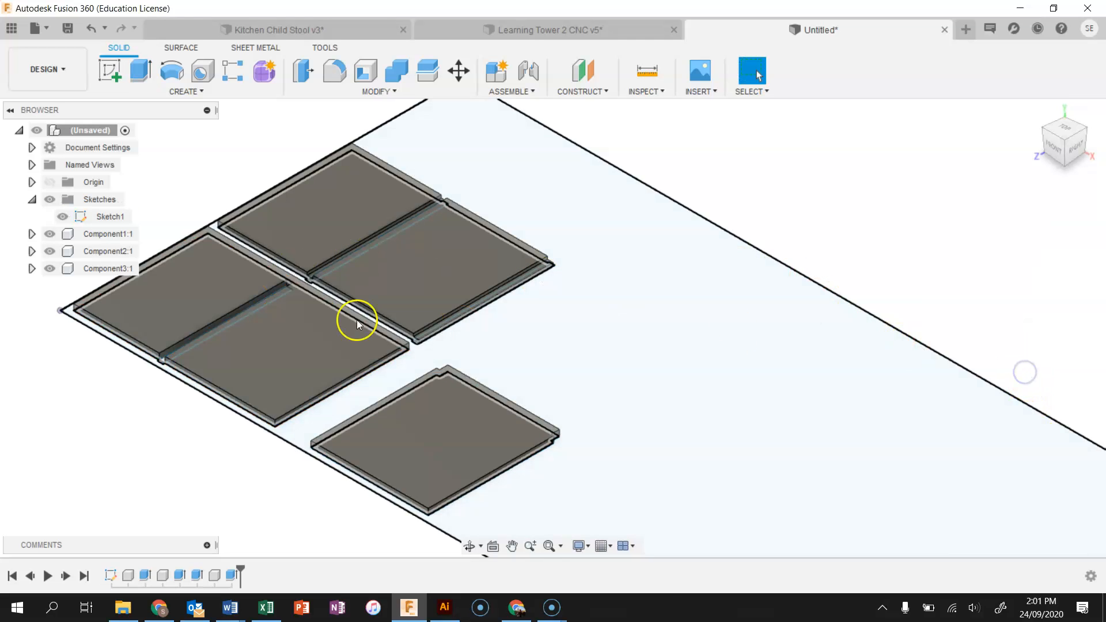
- Extrude the slot strip in the lower-left panel 8.5 mm
{"action": "left_click", "coordinate": [142, 76]}
{"action": "scroll", "coordinate": [154, 364], "scroll_direction": "up", "scroll_amount": 10}
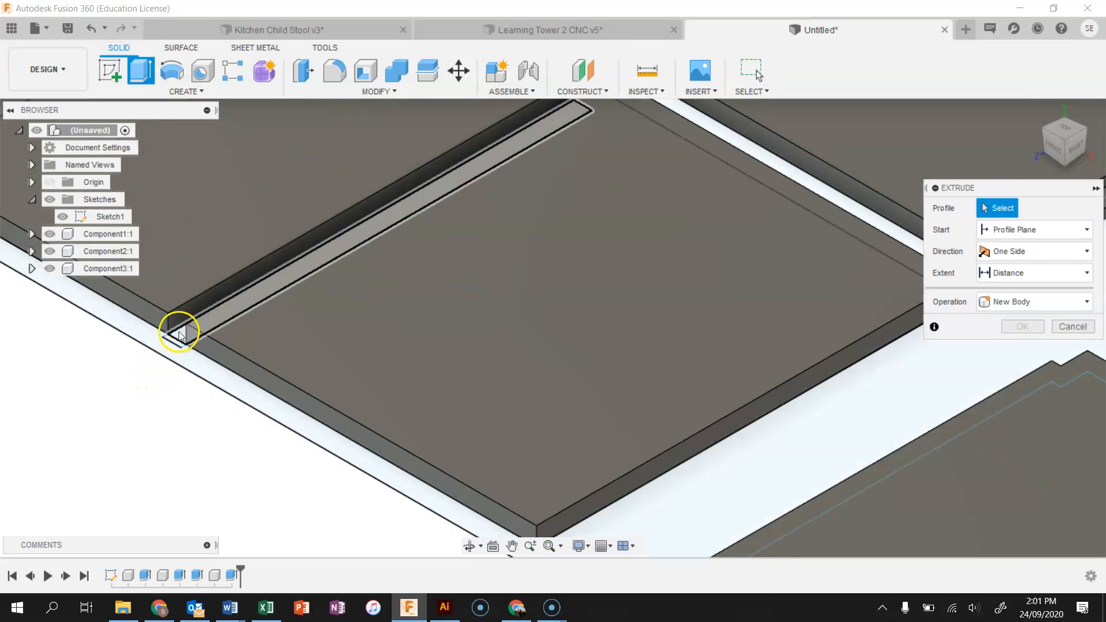
{"action": "left_click", "coordinate": [178, 330]}
{"action": "scroll", "coordinate": [275, 361], "scroll_direction": "down", "scroll_amount": 6}
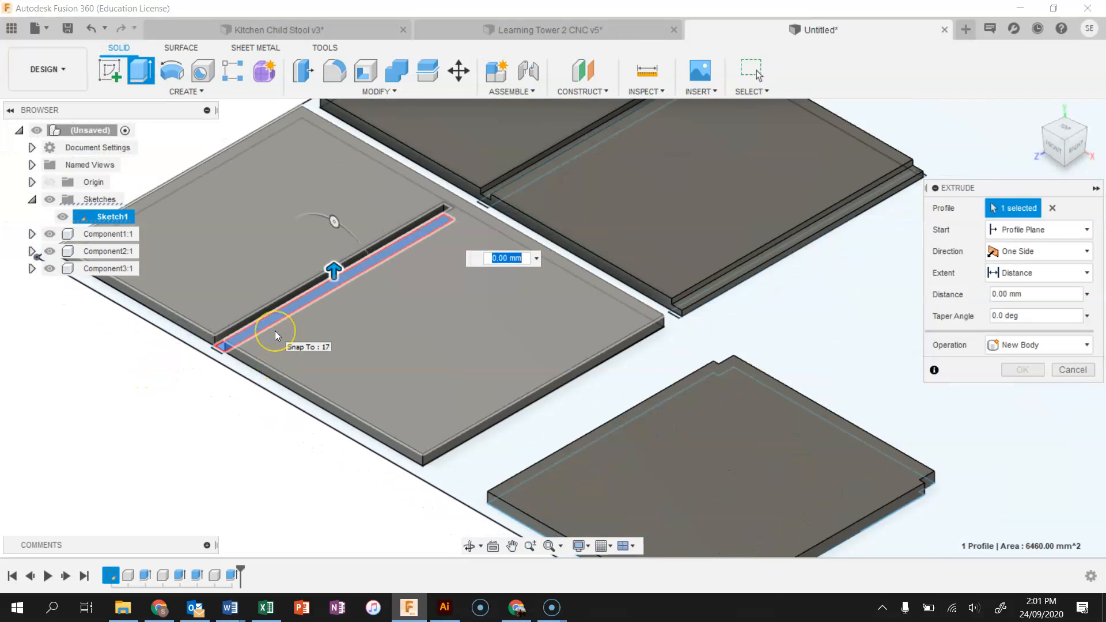
{"action": "type", "text": "8.5"}
{"action": "left_click", "coordinate": [548, 298]}
{"action": "left_click", "coordinate": [1030, 369]}
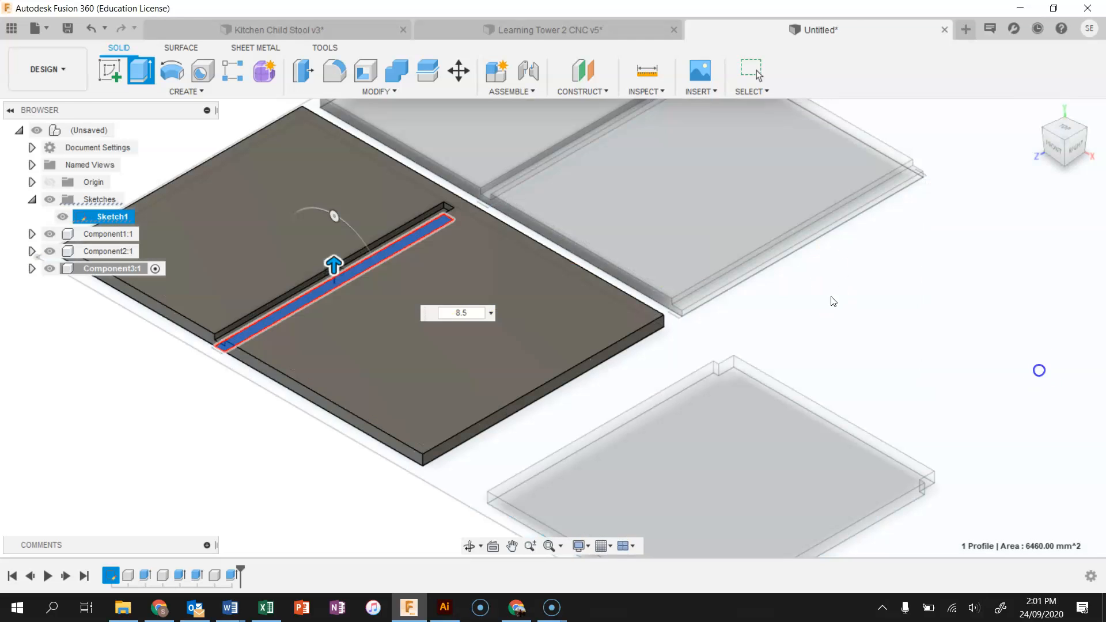
{"action": "scroll", "coordinate": [481, 389], "scroll_direction": "down", "scroll_amount": 1}
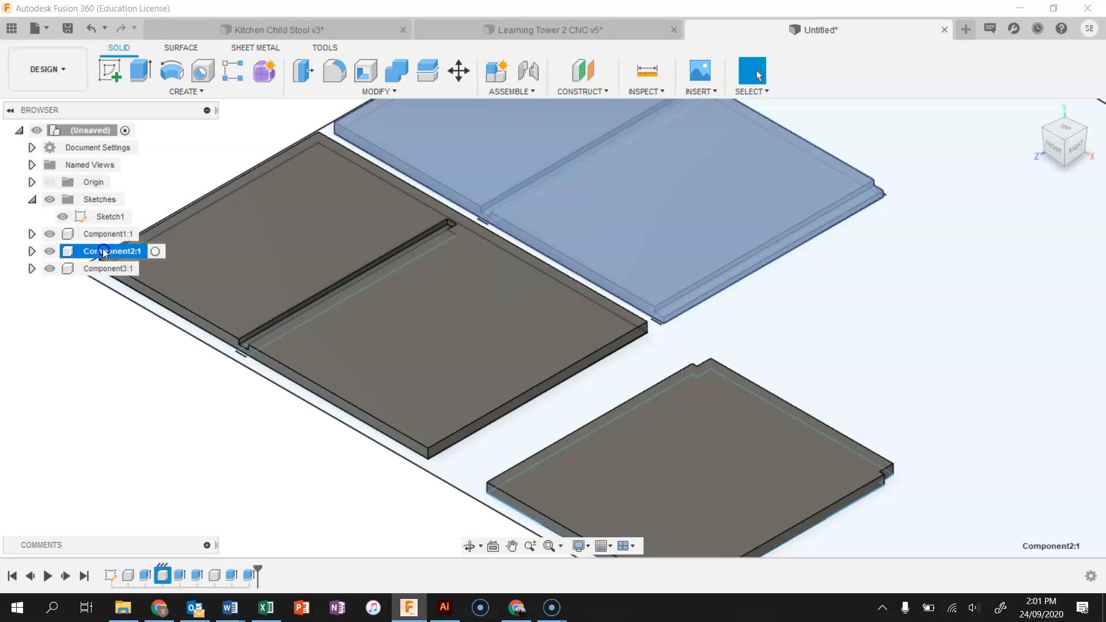
{"action": "left_click", "coordinate": [104, 268]}
{"action": "scroll", "coordinate": [257, 435], "scroll_direction": "up", "scroll_amount": 3}
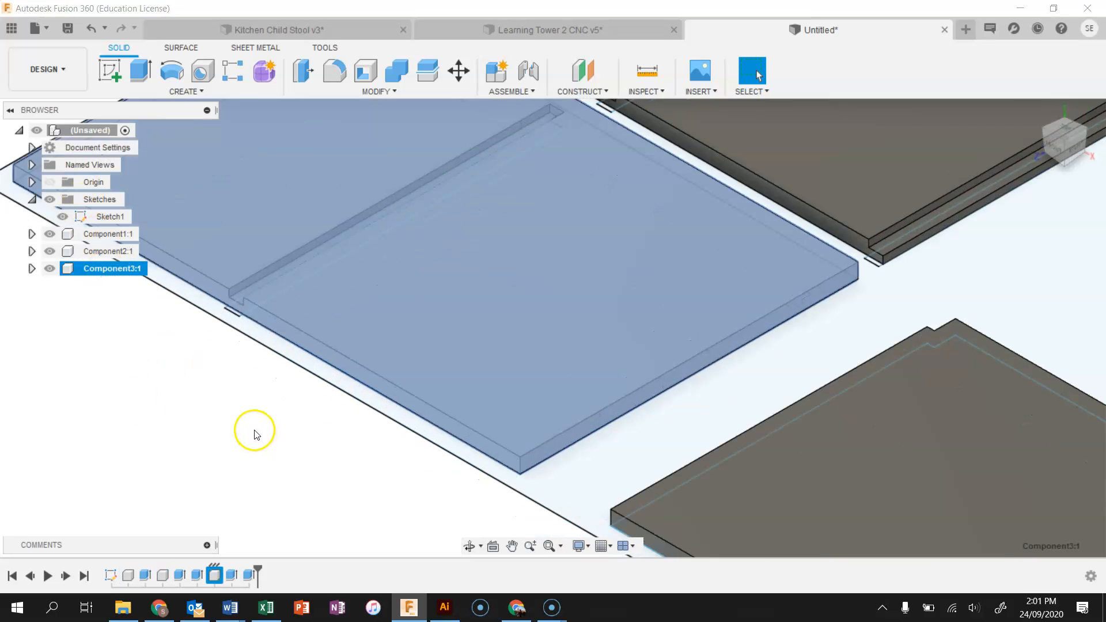
{"action": "scroll", "coordinate": [257, 434], "scroll_direction": "down", "scroll_amount": 5}
{"action": "left_click", "coordinate": [672, 374]}
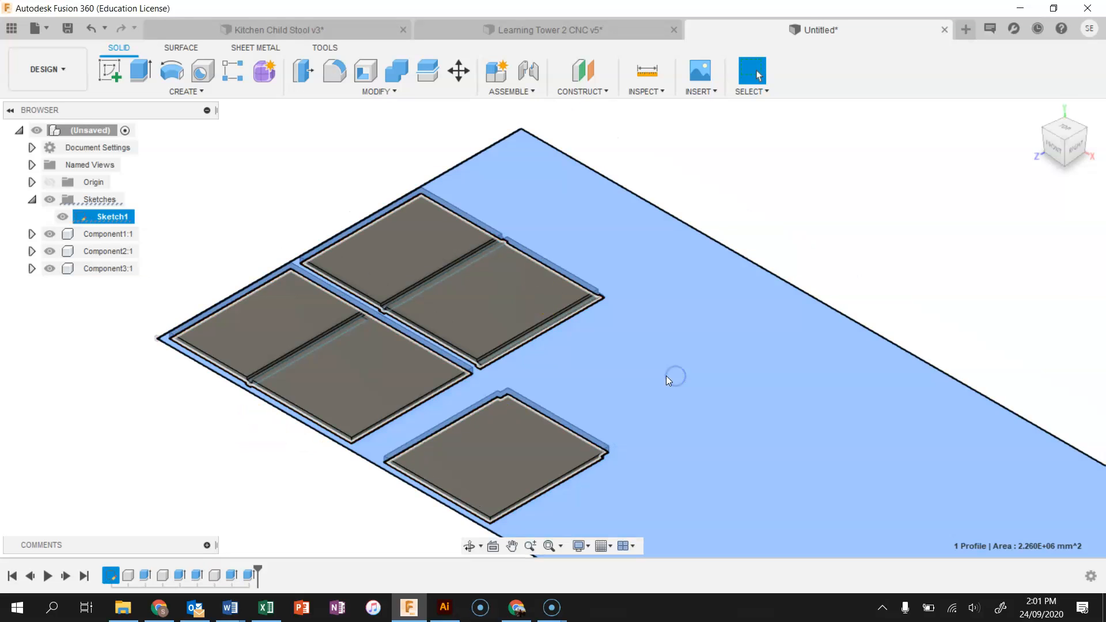
{"action": "left_click", "coordinate": [61, 488]}
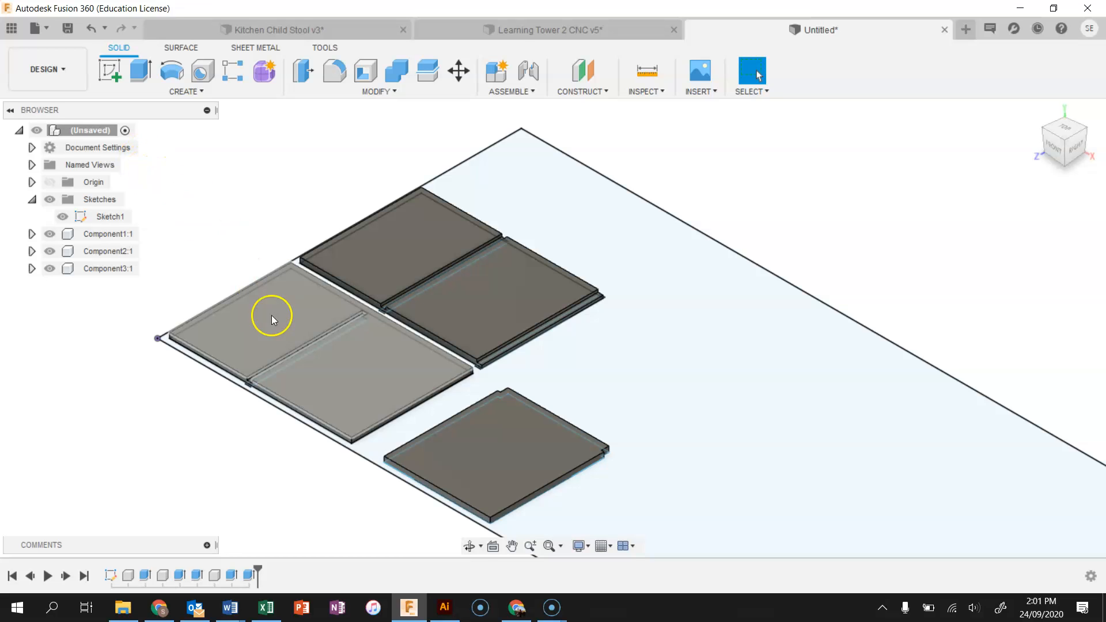
- Rotate the left double-panel component 90 degrees about its front edge so it stands upright
{"action": "left_click", "coordinate": [93, 269]}
{"action": "right_click", "coordinate": [98, 269]}
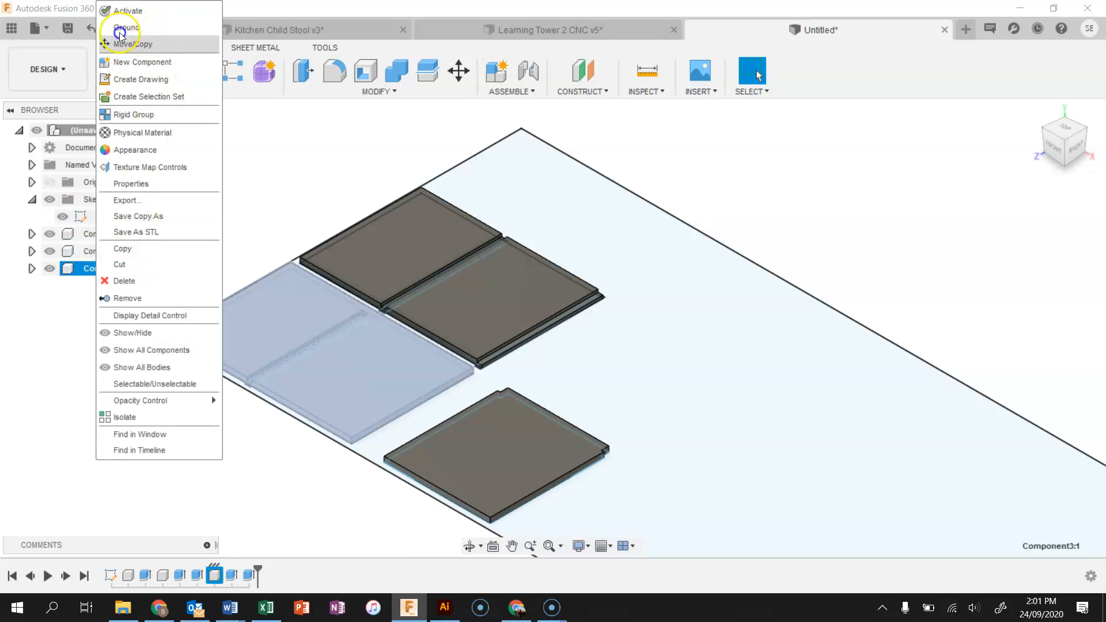
{"action": "left_click", "coordinate": [132, 44]}
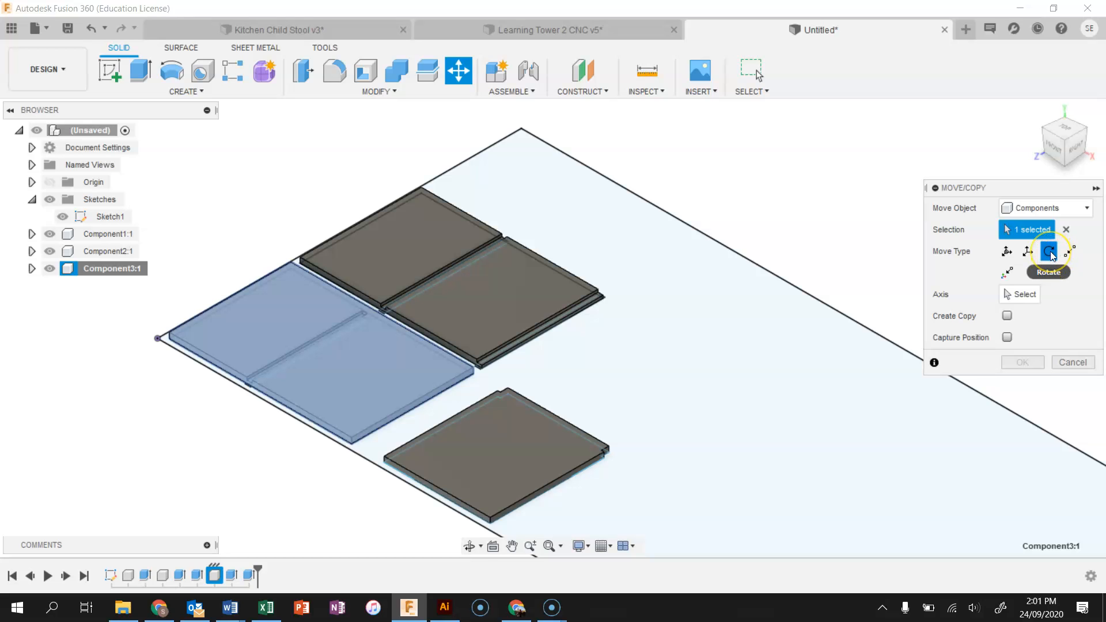
{"action": "left_click", "coordinate": [1019, 294]}
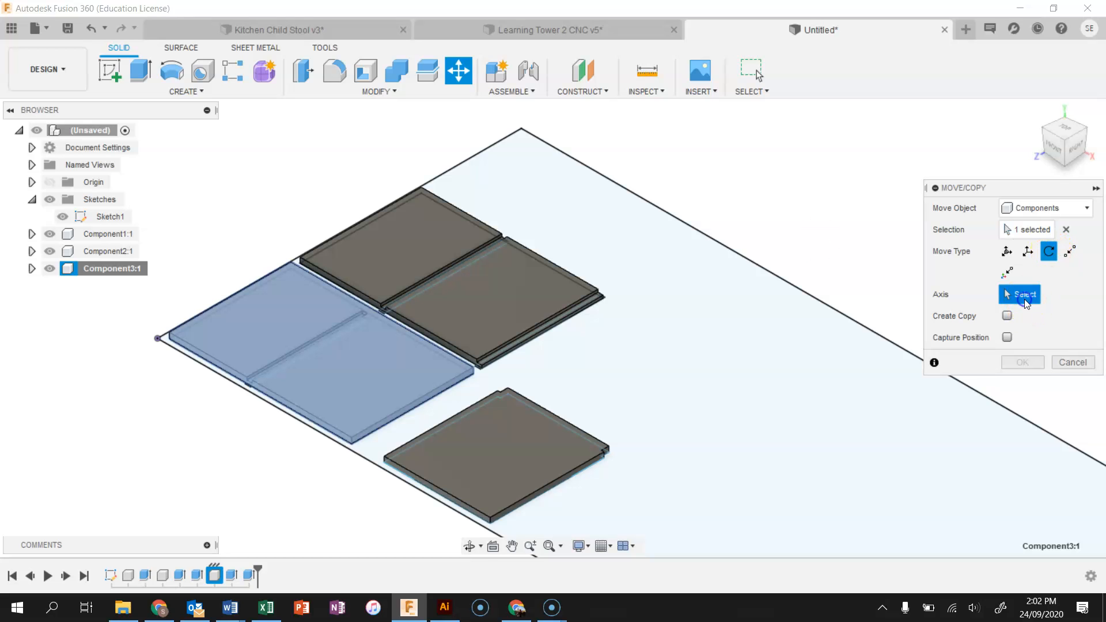
{"action": "left_click", "coordinate": [1042, 137]}
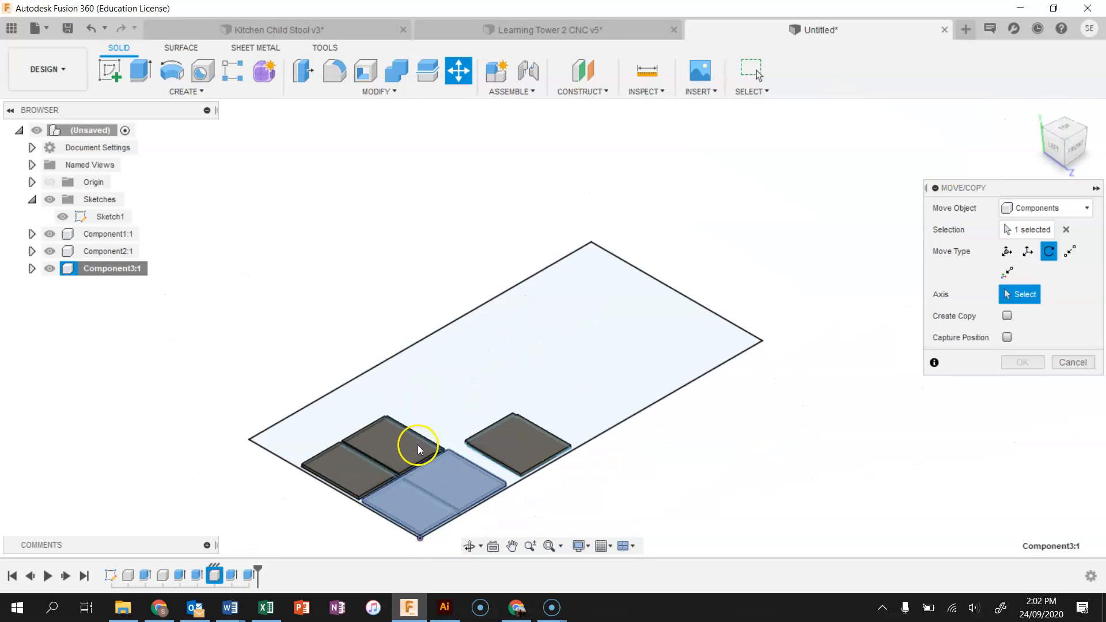
{"action": "scroll", "coordinate": [407, 517], "scroll_direction": "up", "scroll_amount": 5}
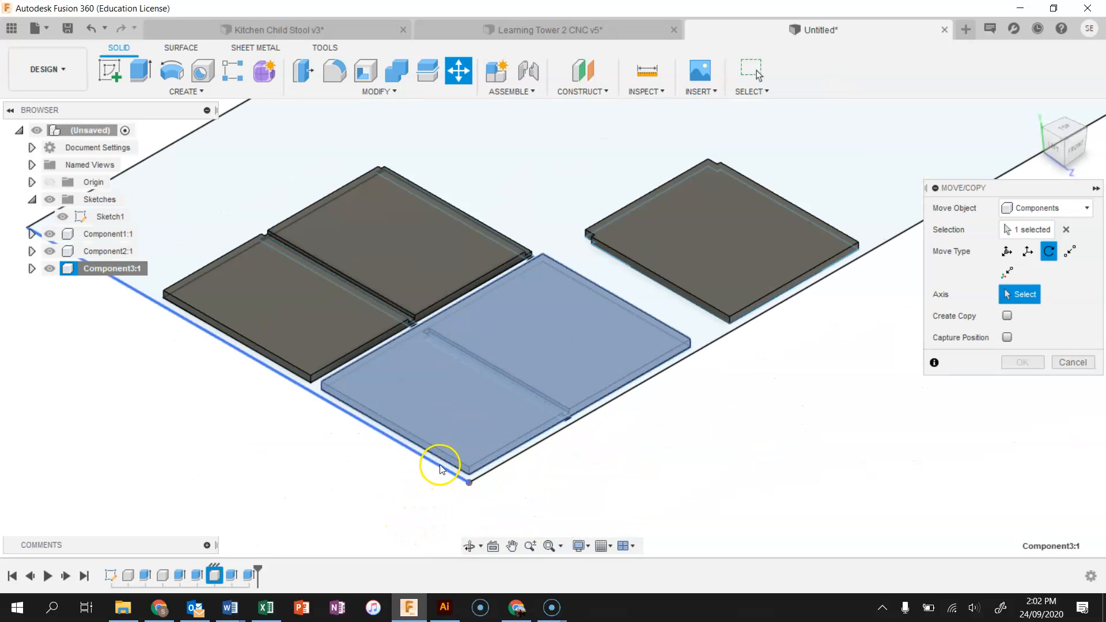
{"action": "left_click", "coordinate": [444, 460]}
{"action": "left_click_drag", "start_coordinate": [326, 337], "coordinate": [273, 416]}
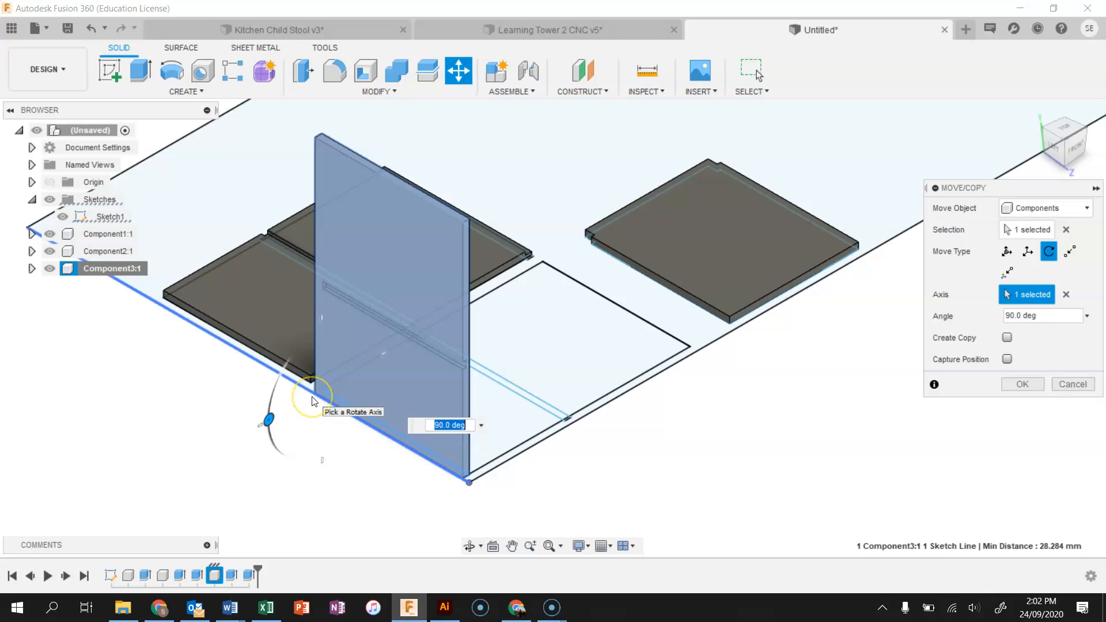
{"action": "key", "text": "Return"}
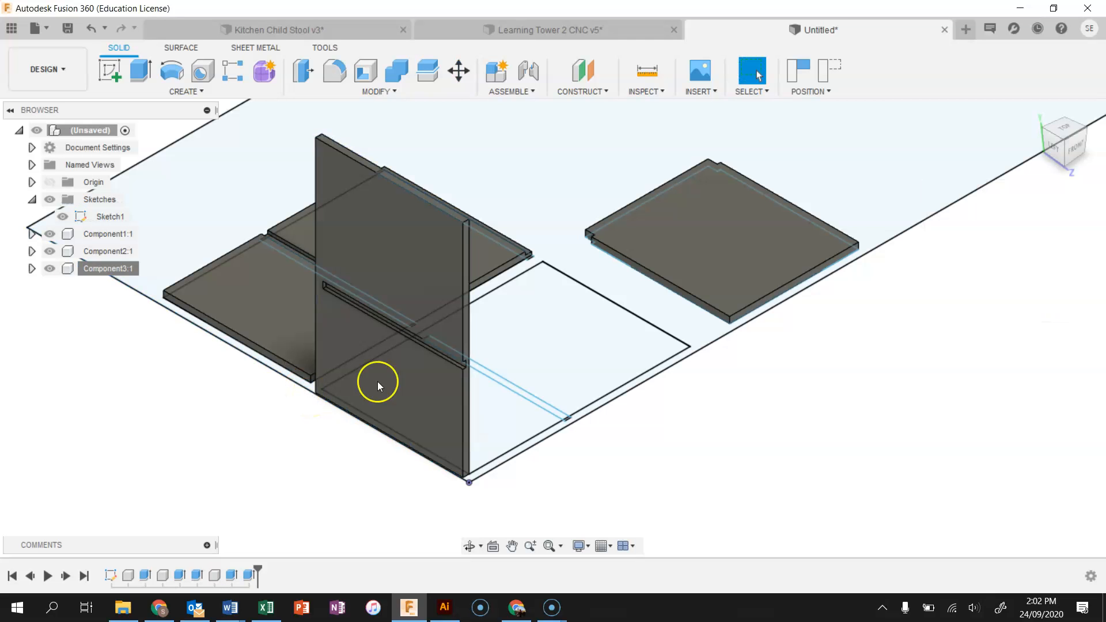
- Start a joint and capture the rotated component's current position
{"action": "scroll", "coordinate": [403, 346], "scroll_direction": "up", "scroll_amount": 2}
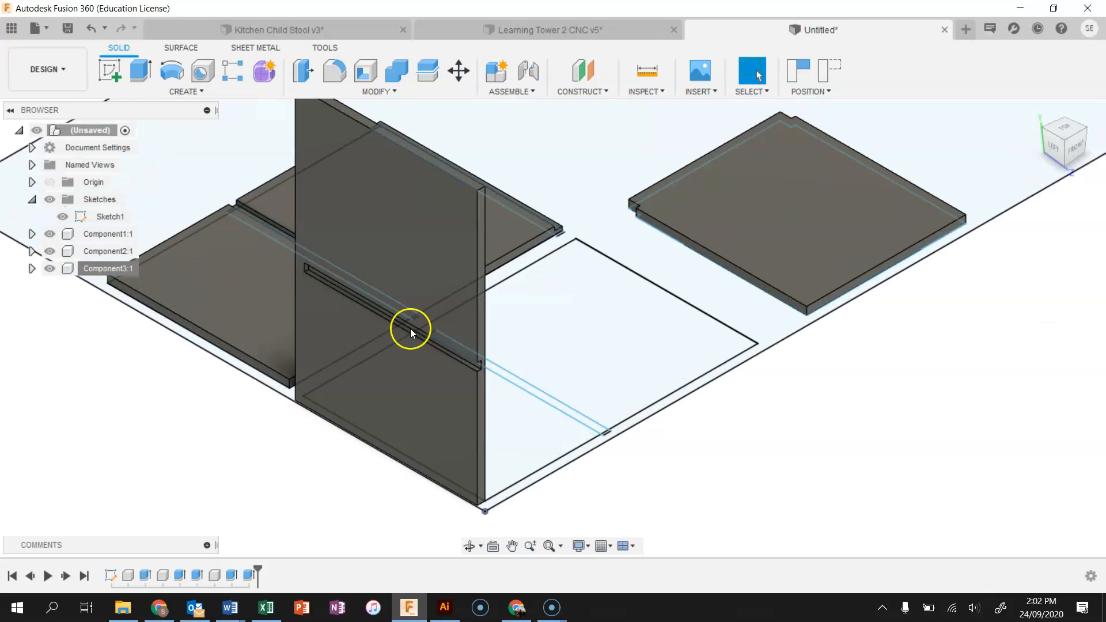
{"action": "scroll", "coordinate": [562, 344], "scroll_direction": "down", "scroll_amount": 2}
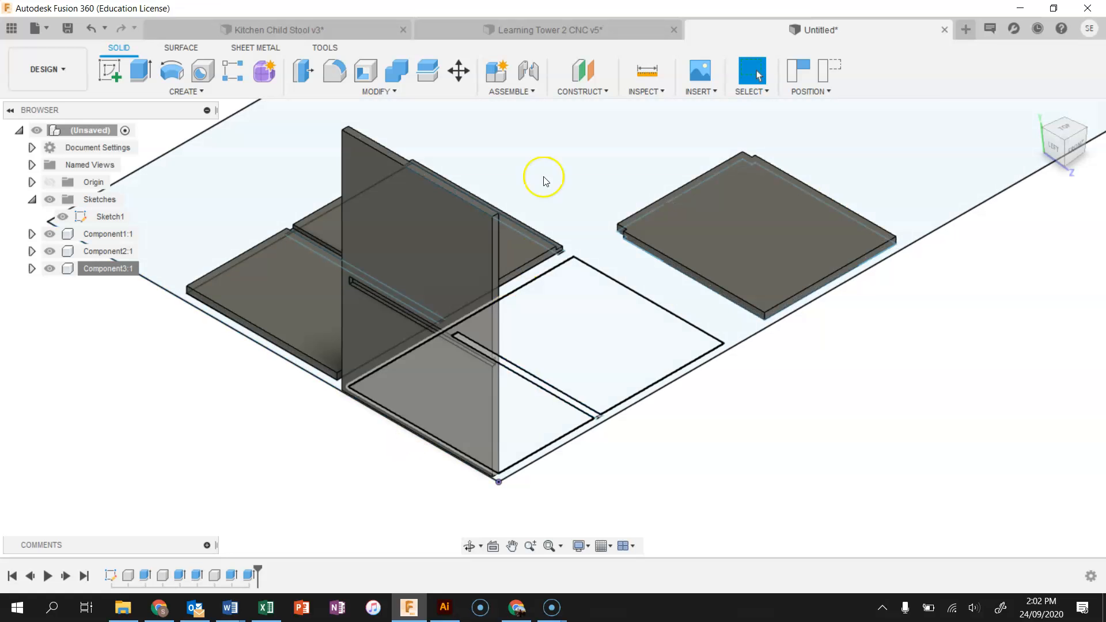
{"action": "left_click", "coordinate": [529, 75]}
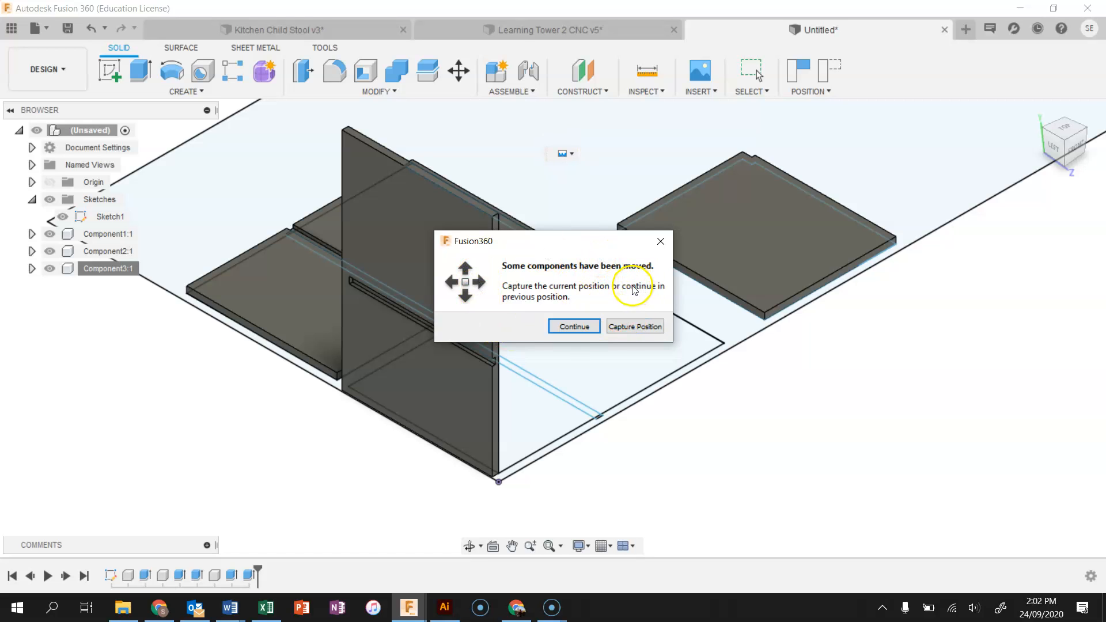
{"action": "left_click", "coordinate": [636, 326]}
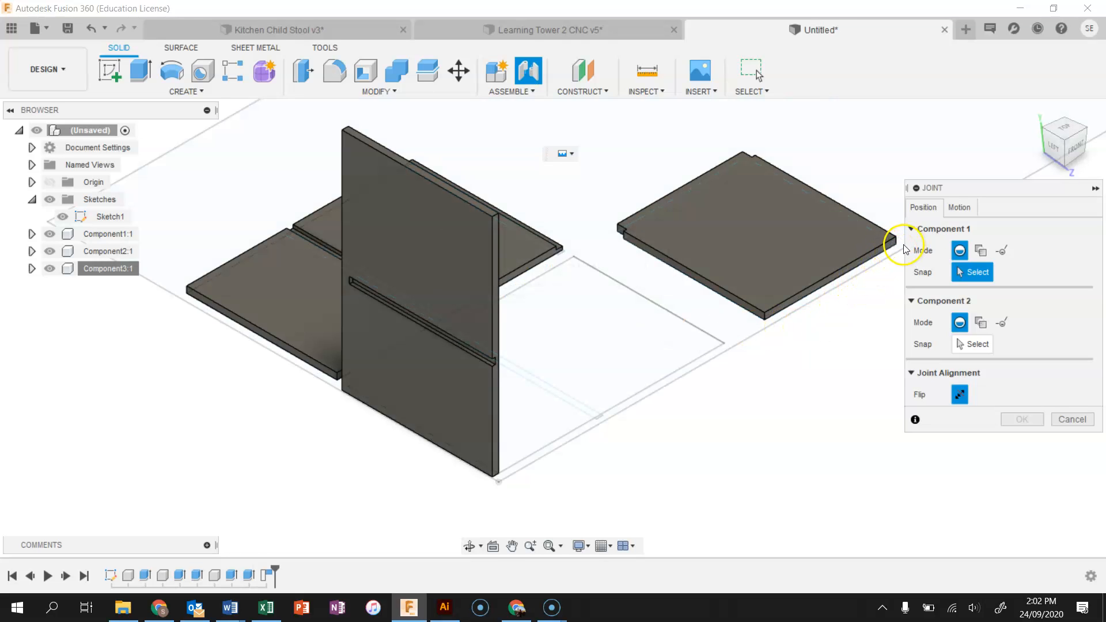
- Joint the single square panel's corner to the end of the upright panel's slot at 90 degrees
{"action": "scroll", "coordinate": [905, 249], "scroll_direction": "up", "scroll_amount": 5}
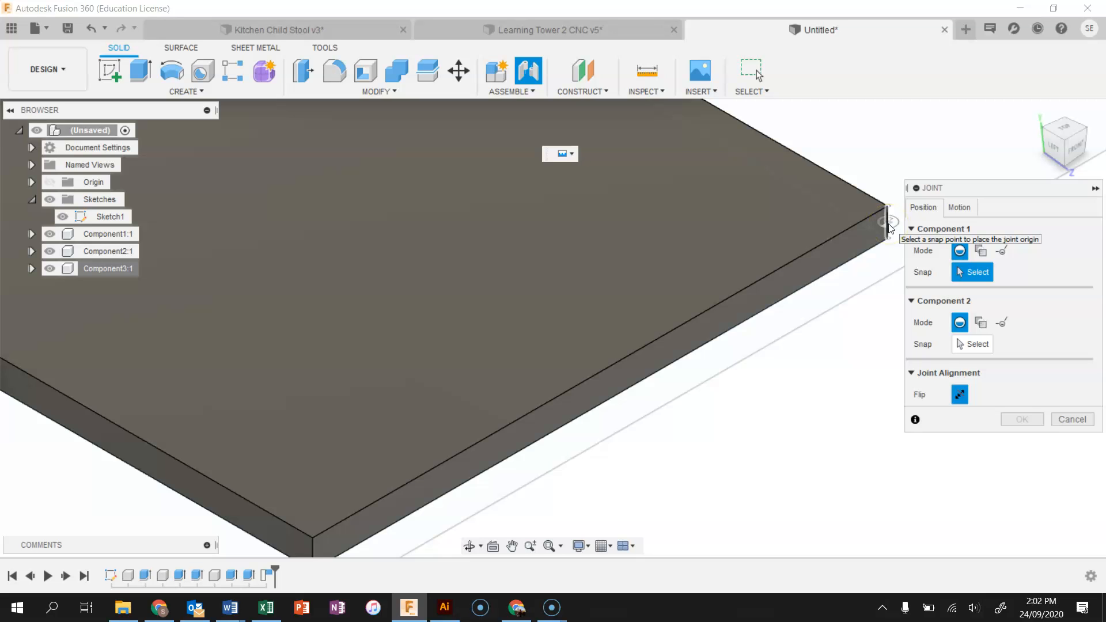
{"action": "scroll", "coordinate": [890, 236], "scroll_direction": "down", "scroll_amount": 5}
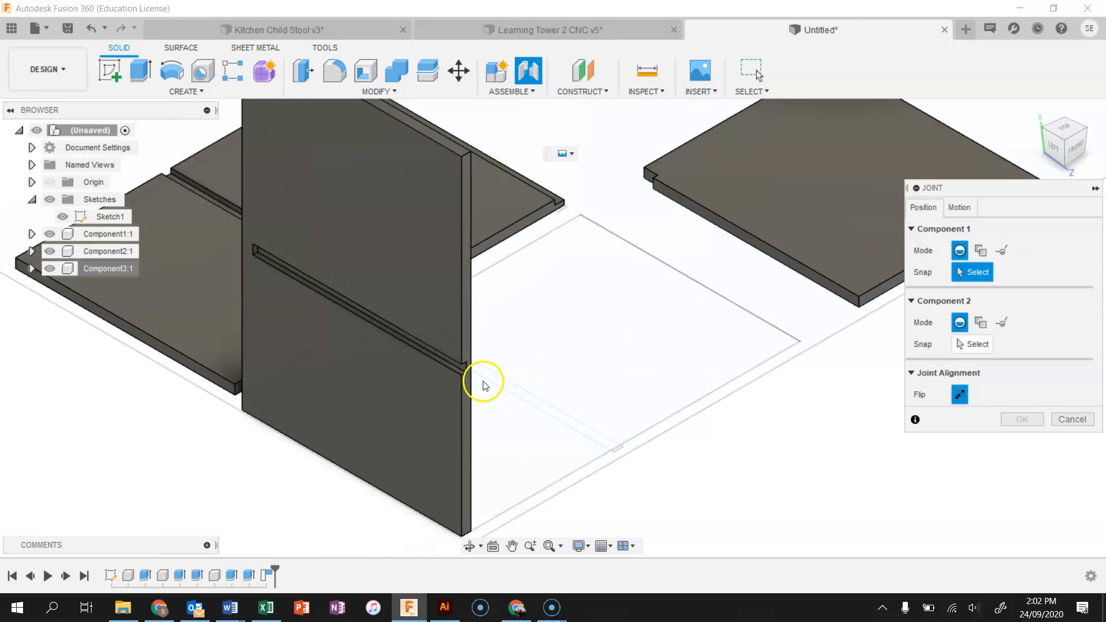
{"action": "scroll", "coordinate": [483, 385], "scroll_direction": "up", "scroll_amount": 5}
{"action": "scroll", "coordinate": [595, 367], "scroll_direction": "down", "scroll_amount": 5}
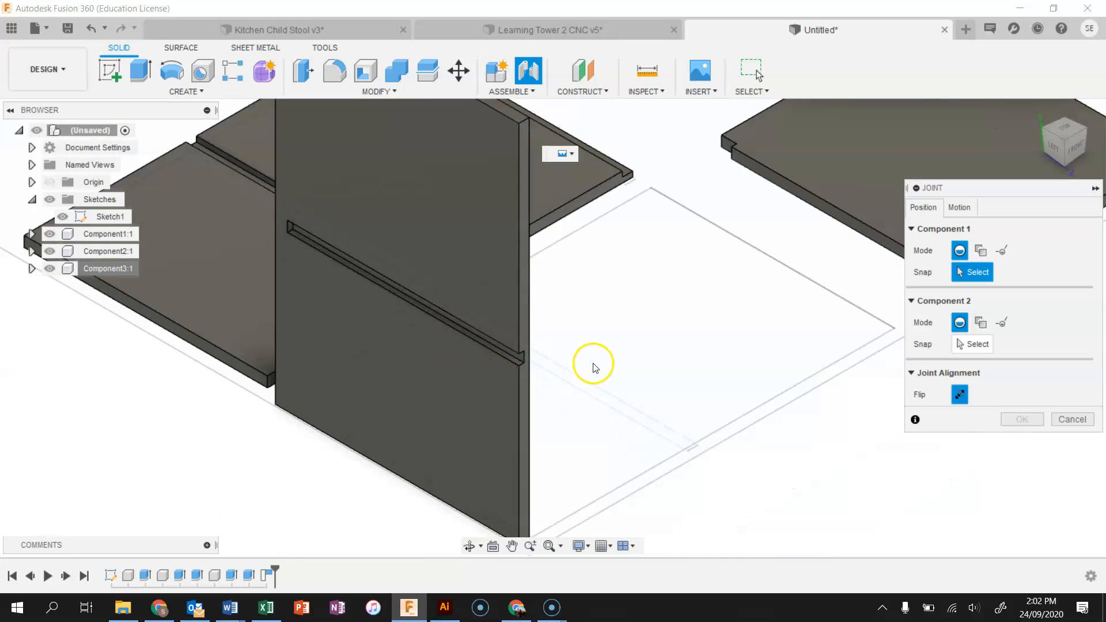
{"action": "scroll", "coordinate": [595, 367], "scroll_direction": "down", "scroll_amount": 3}
{"action": "scroll", "coordinate": [750, 292], "scroll_direction": "up", "scroll_amount": 5}
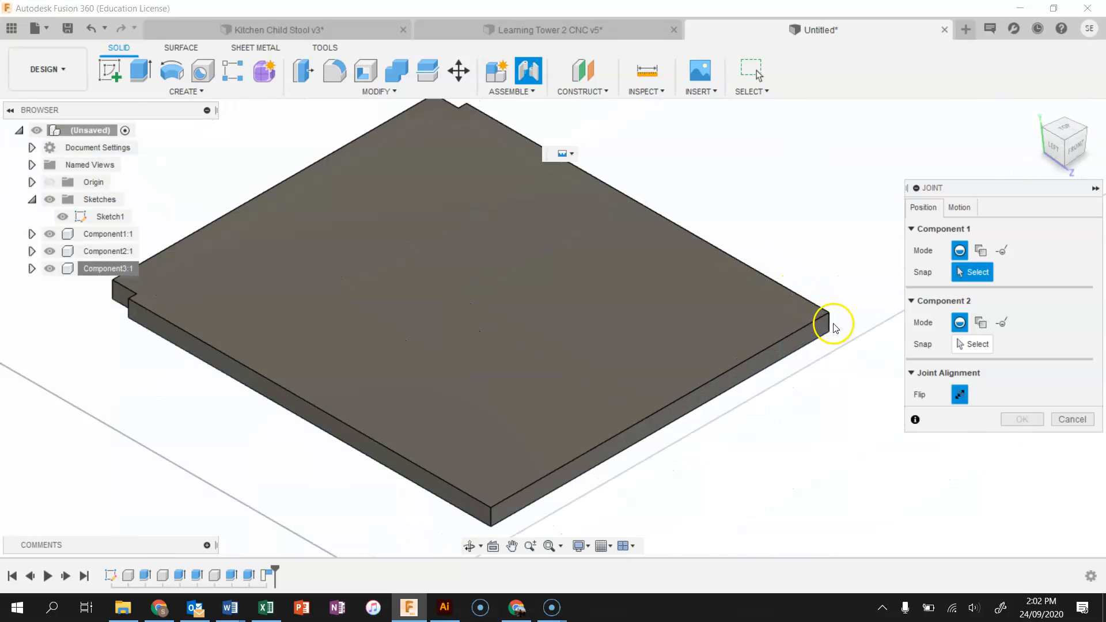
{"action": "left_click", "coordinate": [833, 326]}
{"action": "scroll", "coordinate": [662, 360], "scroll_direction": "down", "scroll_amount": 3}
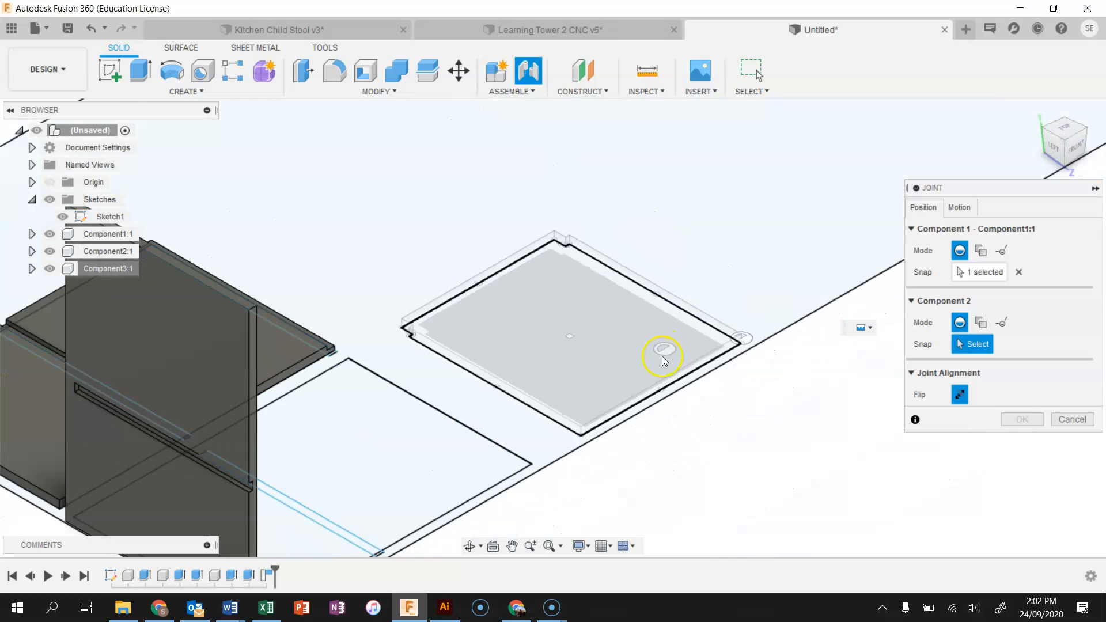
{"action": "scroll", "coordinate": [548, 432], "scroll_direction": "down", "scroll_amount": 3}
{"action": "scroll", "coordinate": [436, 440], "scroll_direction": "up", "scroll_amount": 8}
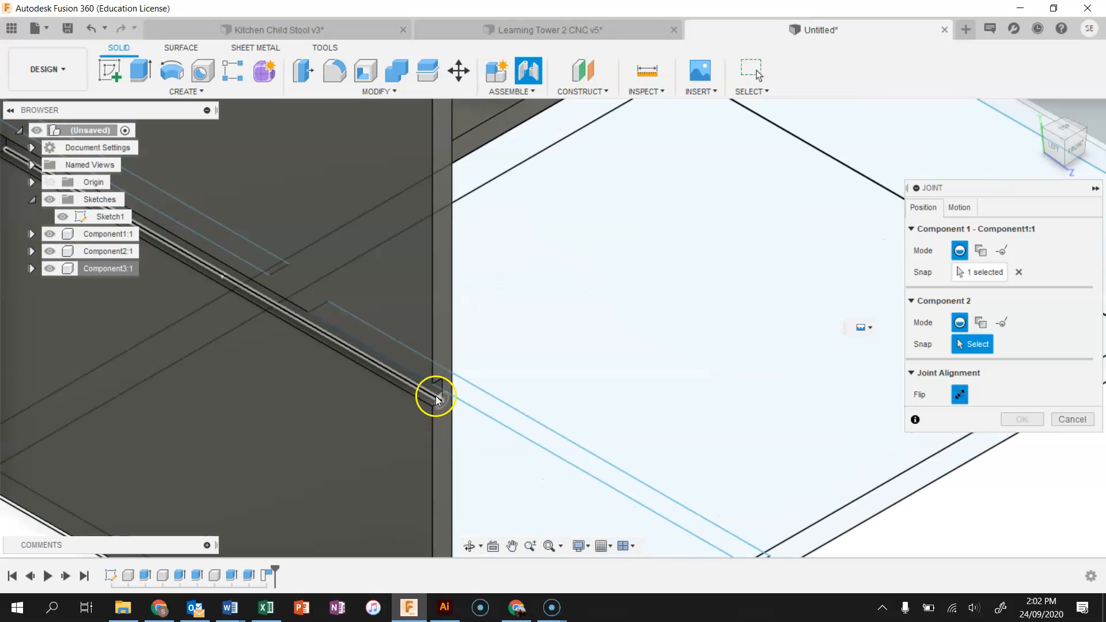
{"action": "scroll", "coordinate": [442, 391], "scroll_direction": "up", "scroll_amount": 3}
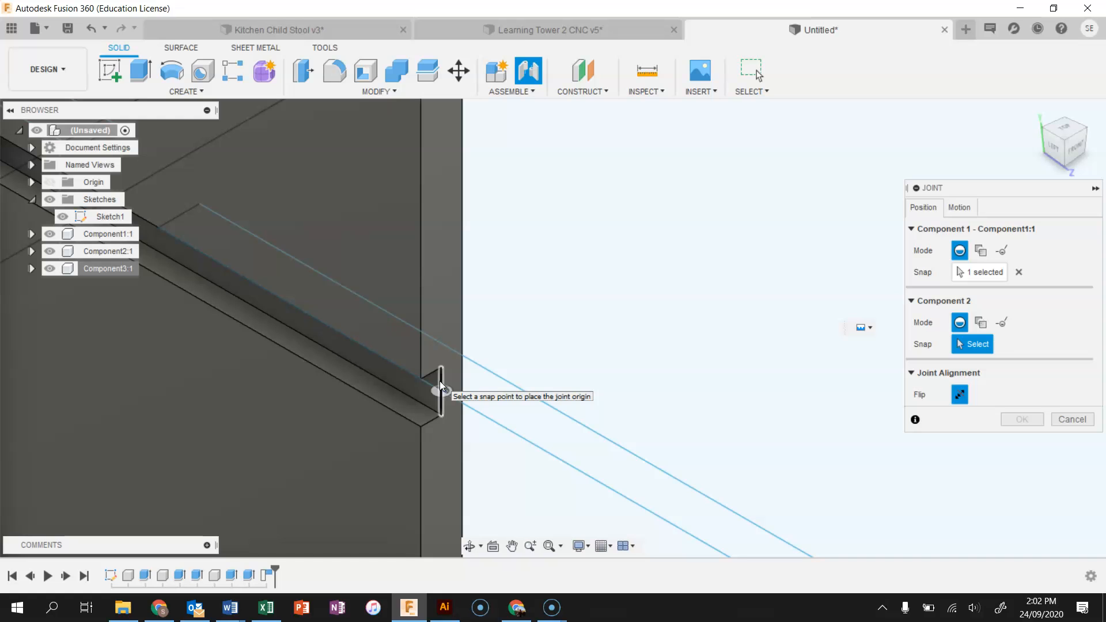
{"action": "left_click", "coordinate": [440, 383]}
{"action": "scroll", "coordinate": [588, 338], "scroll_direction": "down", "scroll_amount": 5}
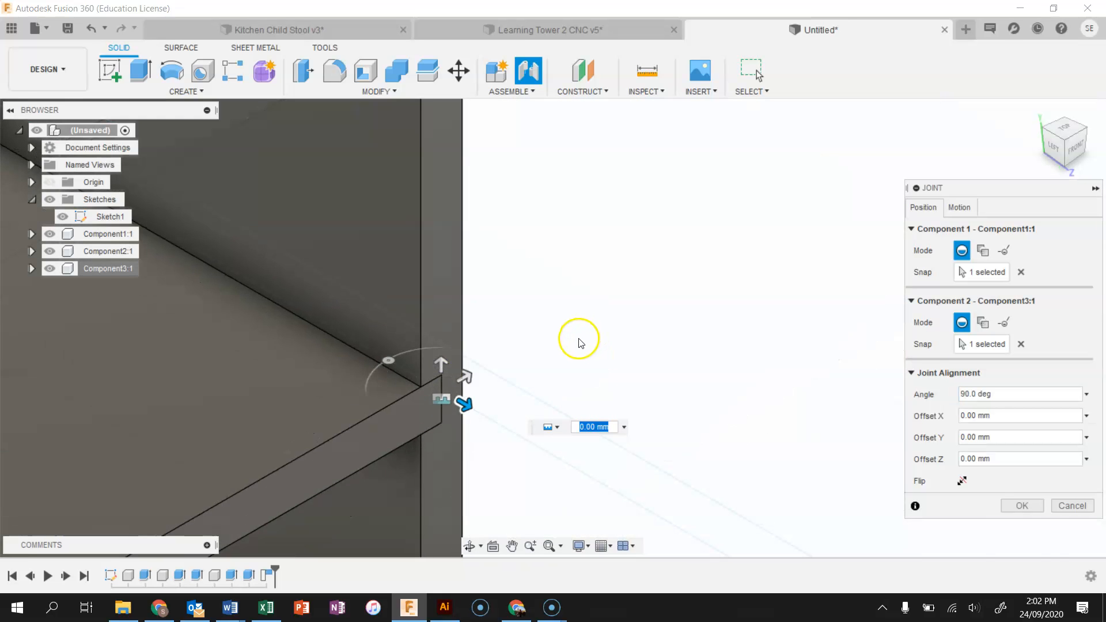
{"action": "scroll", "coordinate": [581, 331], "scroll_direction": "down", "scroll_amount": 2}
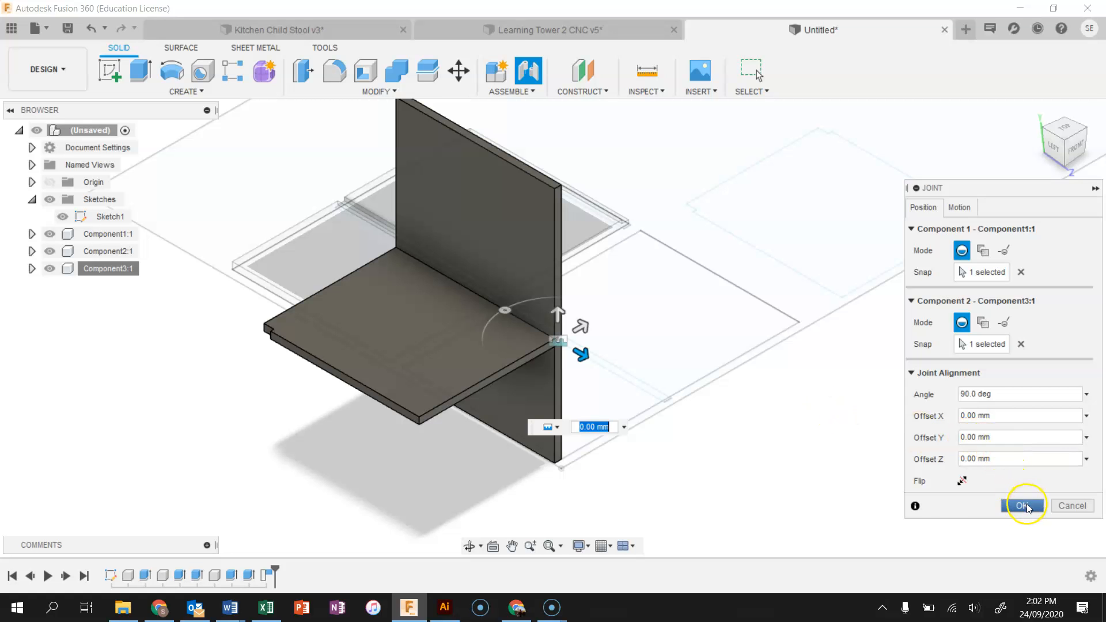
{"action": "left_click", "coordinate": [1022, 506]}
- Rotate the remaining double-panel component 90 degrees upright about its front edge
{"action": "left_click_drag", "start_coordinate": [1044, 132], "coordinate": [1003, 170]}
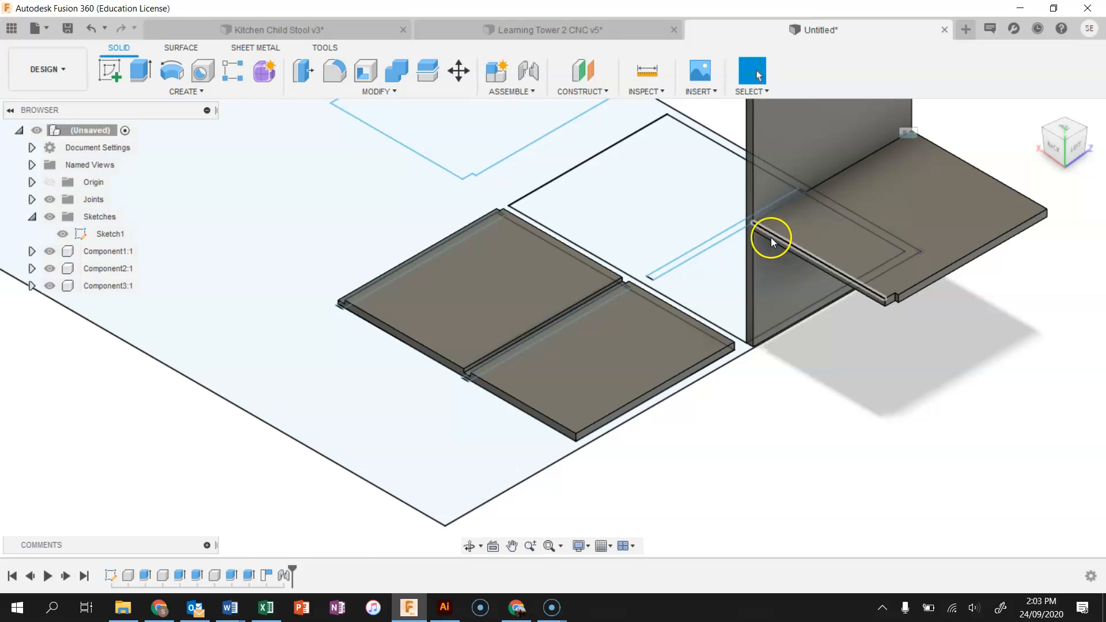
{"action": "scroll", "coordinate": [753, 228], "scroll_direction": "up", "scroll_amount": 6}
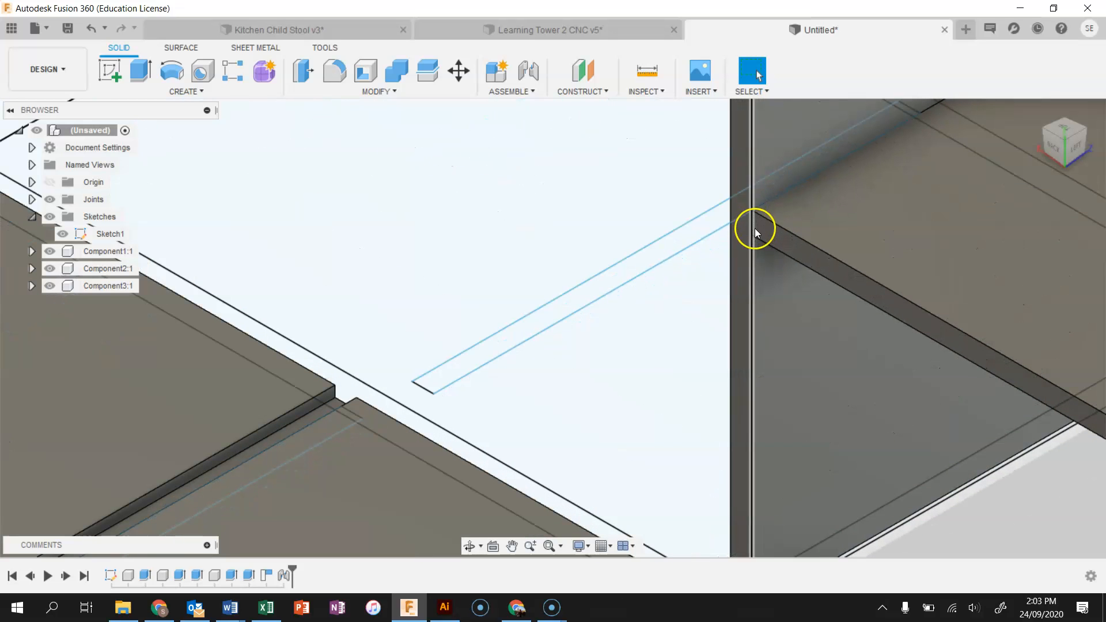
{"action": "scroll", "coordinate": [756, 221], "scroll_direction": "down", "scroll_amount": 6}
{"action": "scroll", "coordinate": [799, 302], "scroll_direction": "down", "scroll_amount": 2}
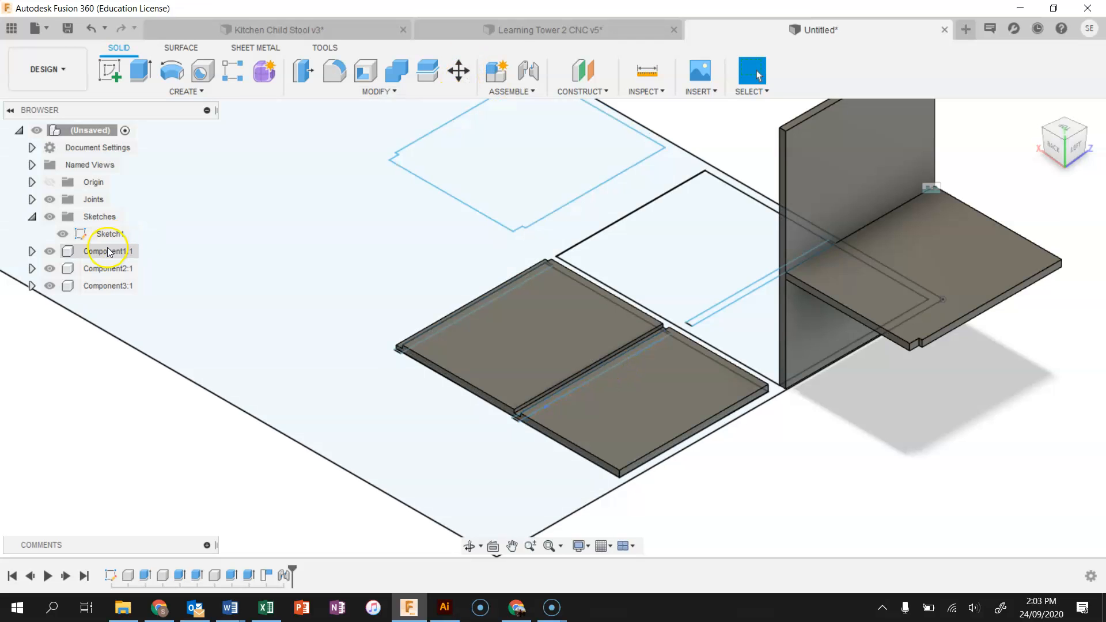
{"action": "left_click", "coordinate": [109, 268]}
{"action": "right_click", "coordinate": [114, 268]}
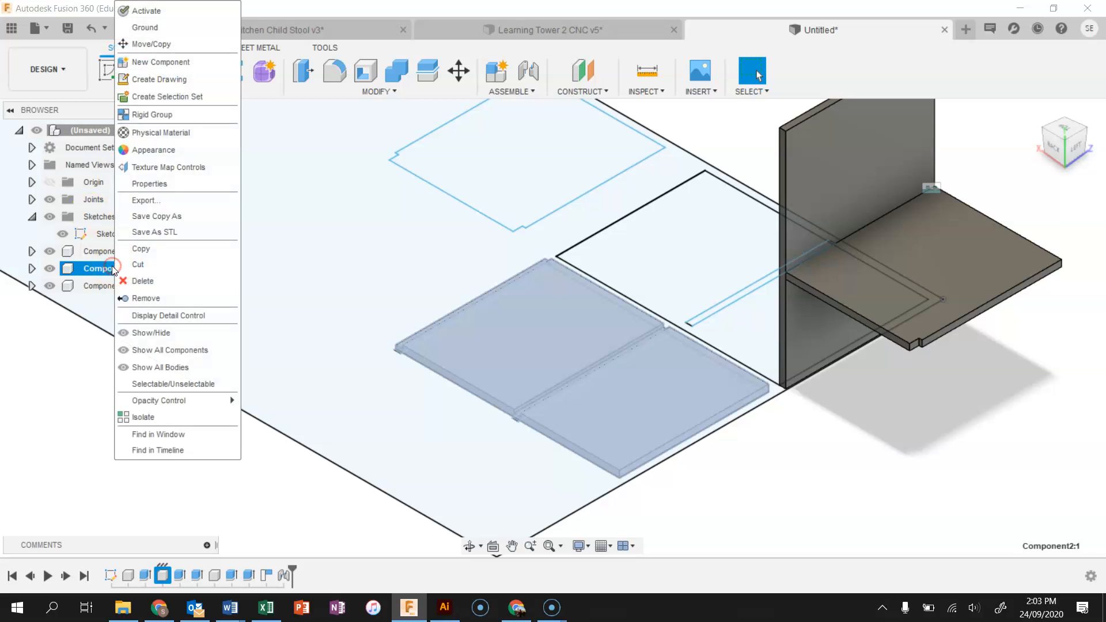
{"action": "left_click", "coordinate": [151, 43]}
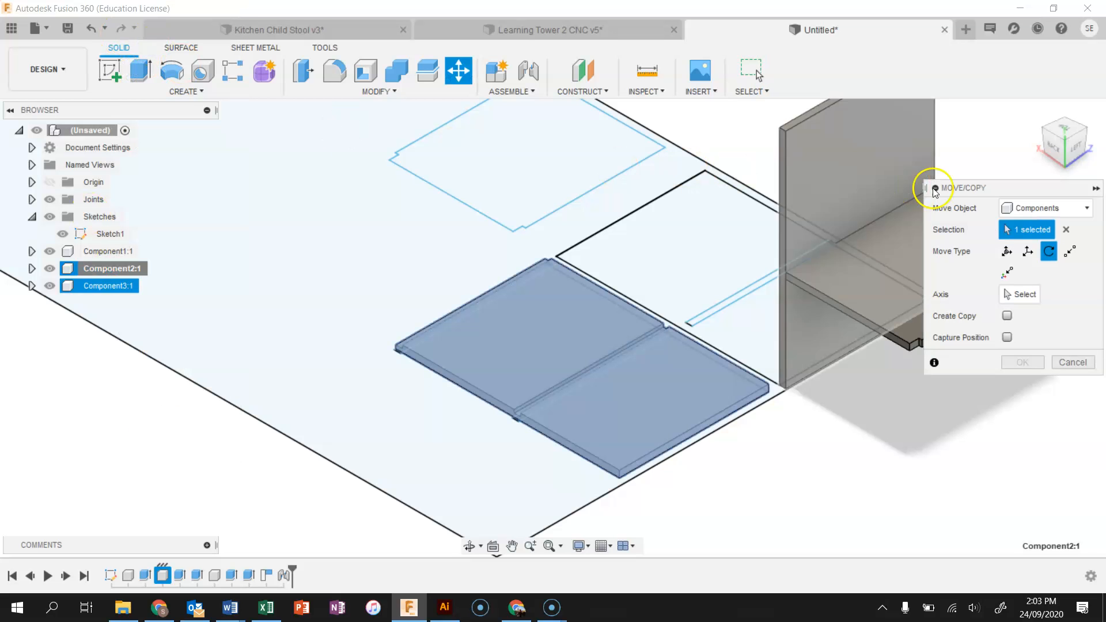
{"action": "left_click", "coordinate": [1016, 294]}
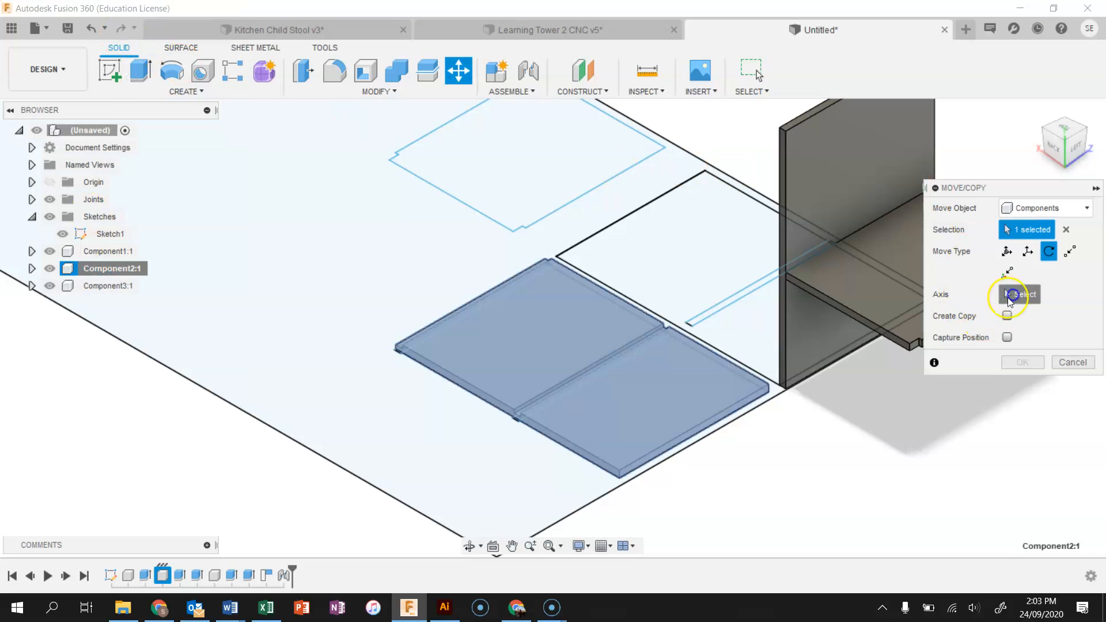
{"action": "left_click", "coordinate": [695, 436]}
{"action": "left_click_drag", "start_coordinate": [618, 419], "coordinate": [678, 507]}
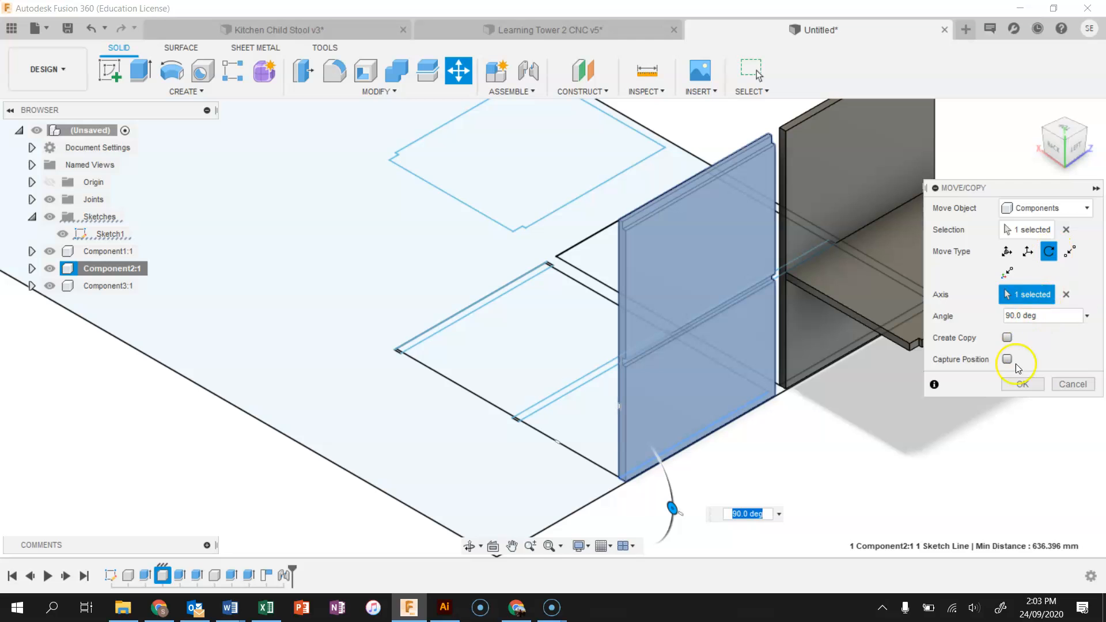
{"action": "left_click", "coordinate": [1022, 384]}
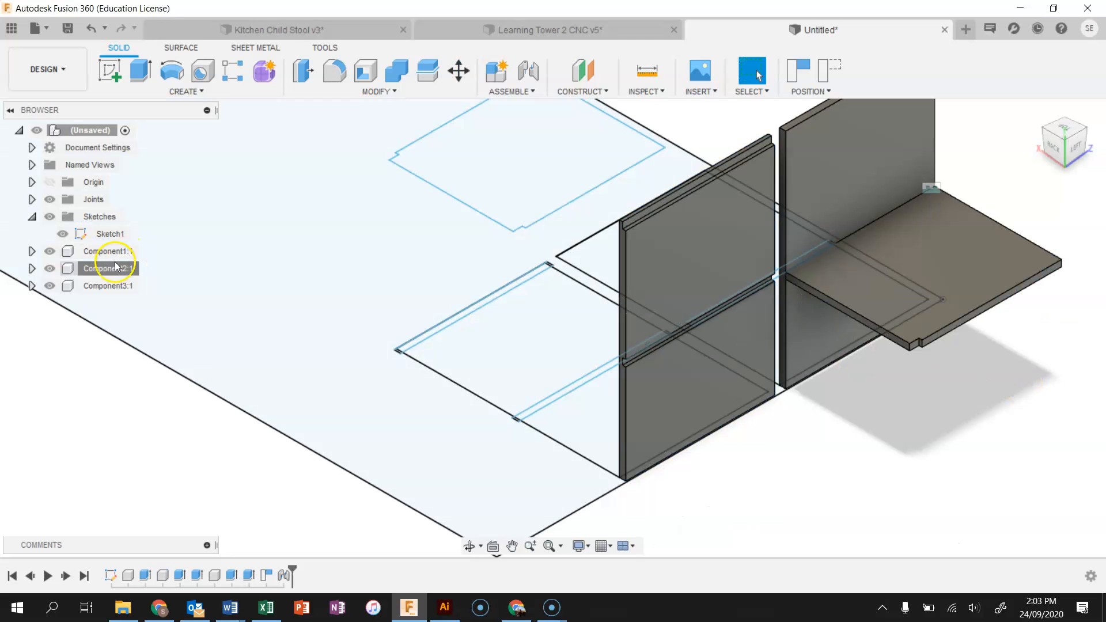
- Rotate that upright double panel a further 180 degrees about its inner edge
{"action": "right_click", "coordinate": [116, 270]}
{"action": "left_click", "coordinate": [167, 44]}
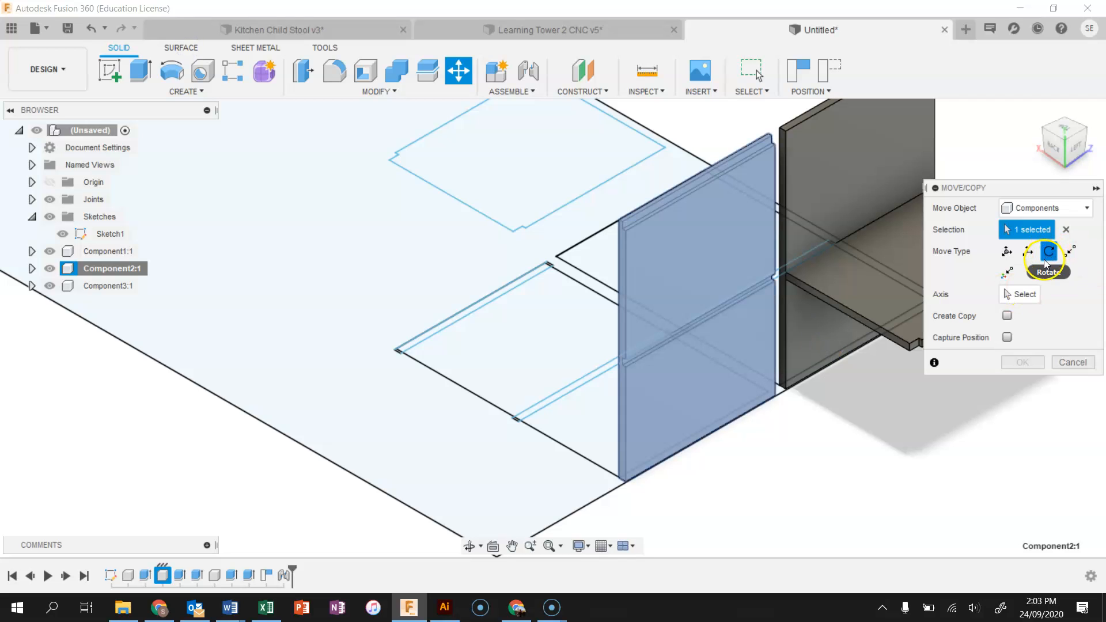
{"action": "left_click", "coordinate": [1048, 253]}
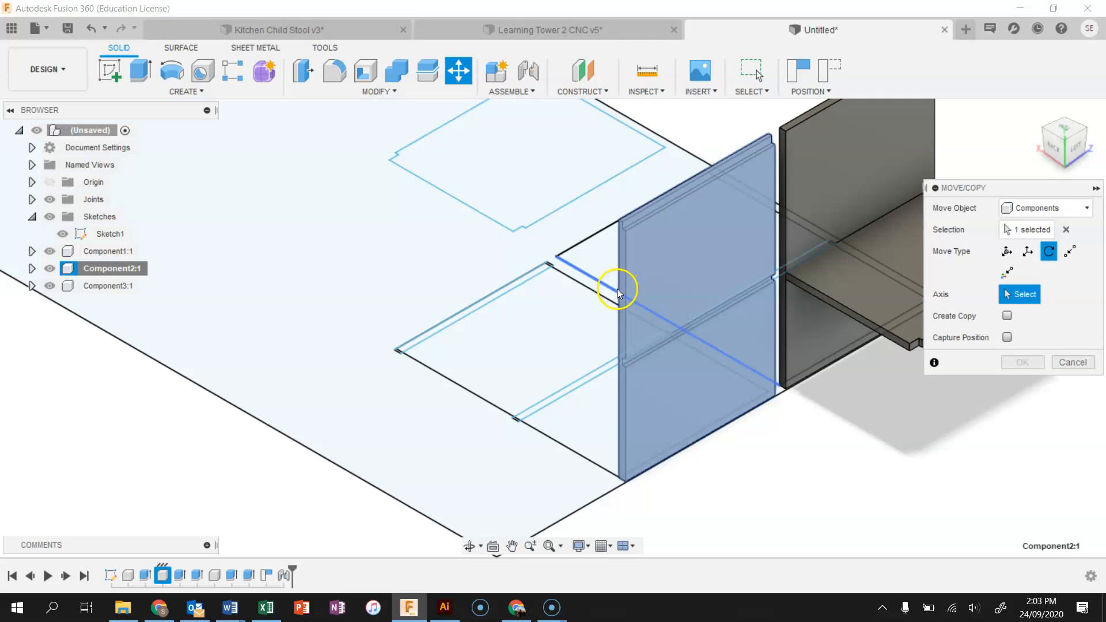
{"action": "left_click", "coordinate": [618, 260]}
{"action": "left_click_drag", "start_coordinate": [681, 234], "coordinate": [579, 284]}
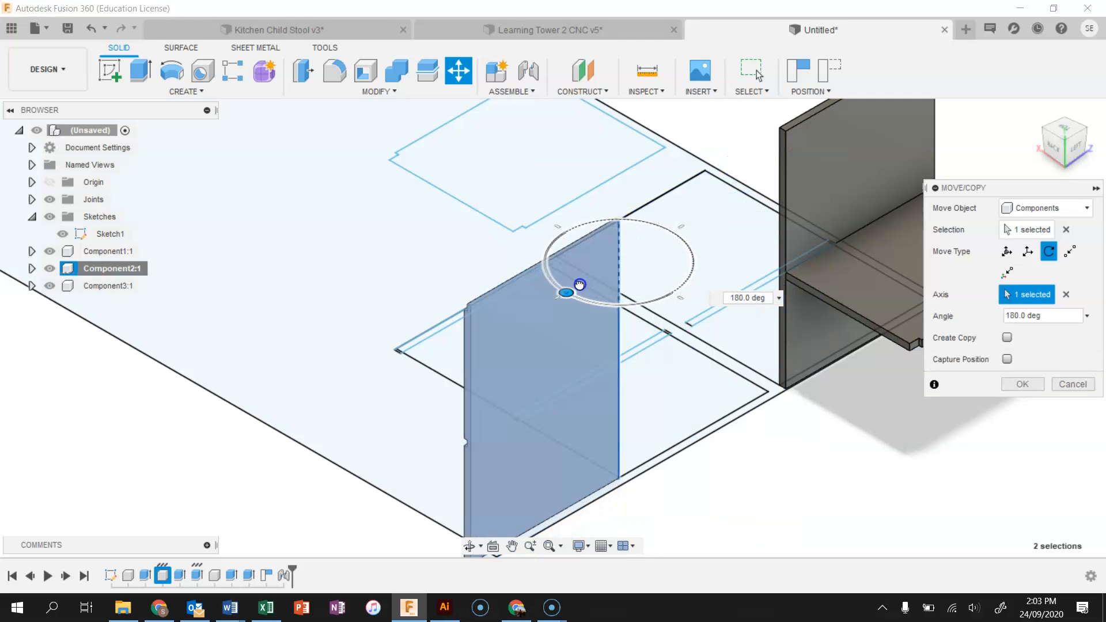
{"action": "left_click", "coordinate": [1022, 384]}
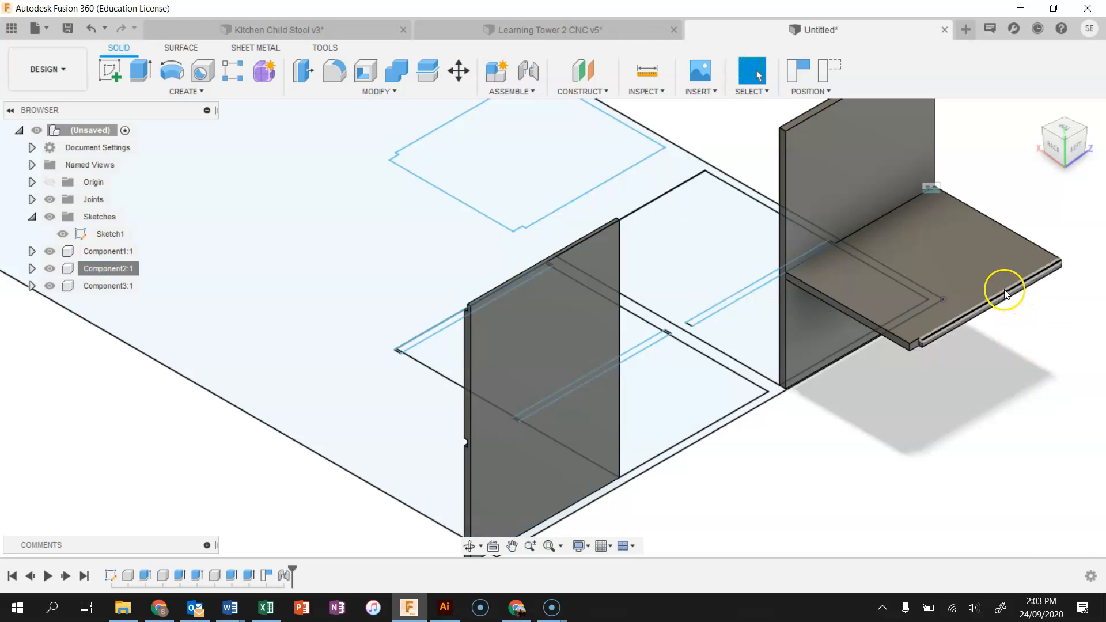
- Start another joint and capture the moved panel's position
{"action": "left_click", "coordinate": [1086, 133]}
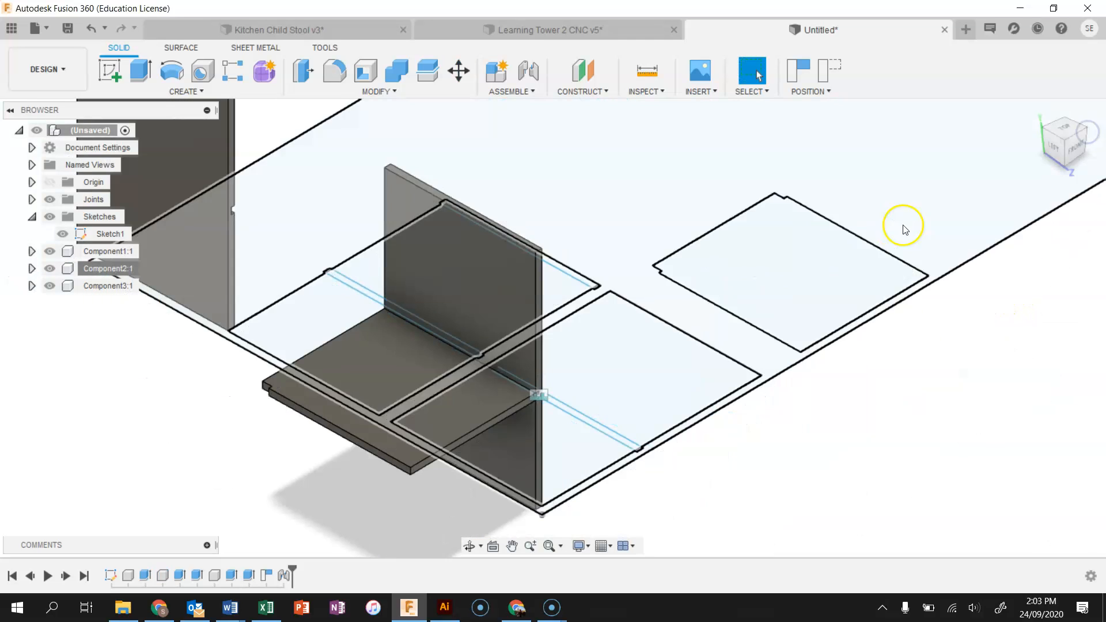
{"action": "left_click", "coordinate": [528, 82]}
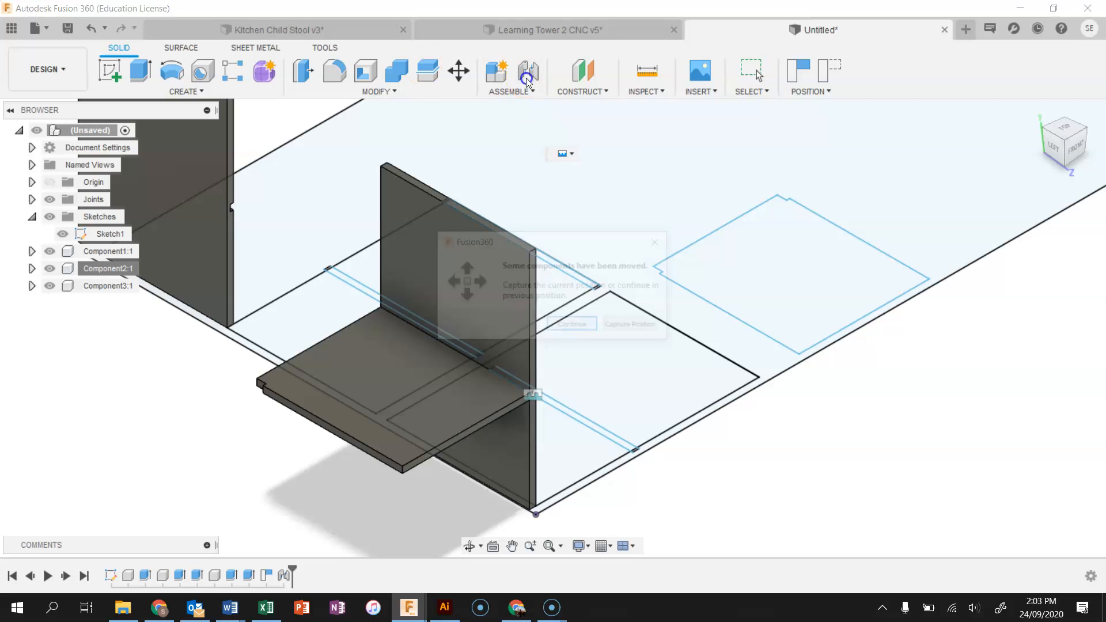
{"action": "left_click", "coordinate": [635, 327]}
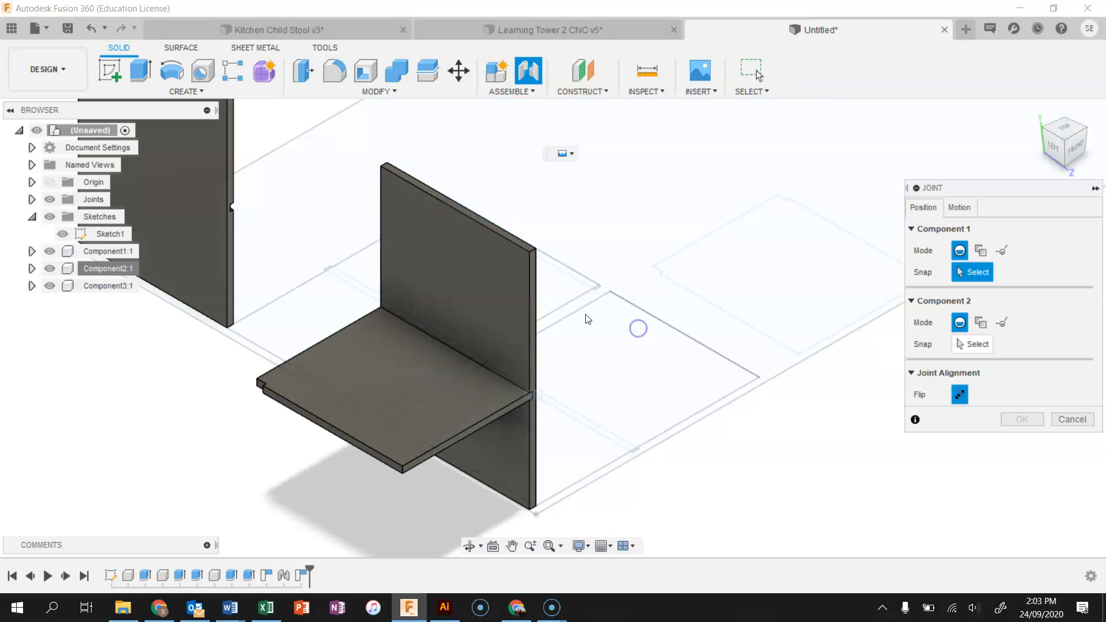
- Joint the double panel's slot end to the square panel's front corner at a 90 degree angle
{"action": "scroll", "coordinate": [233, 208], "scroll_direction": "up", "scroll_amount": 5}
{"action": "scroll", "coordinate": [234, 208], "scroll_direction": "up", "scroll_amount": 1}
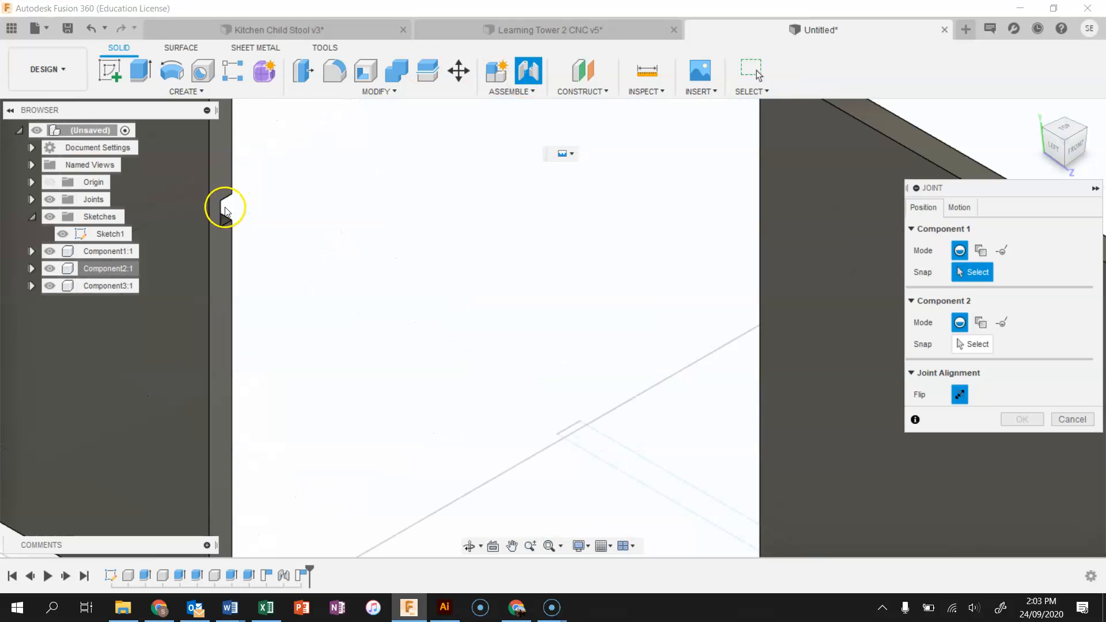
{"action": "left_click", "coordinate": [221, 212]}
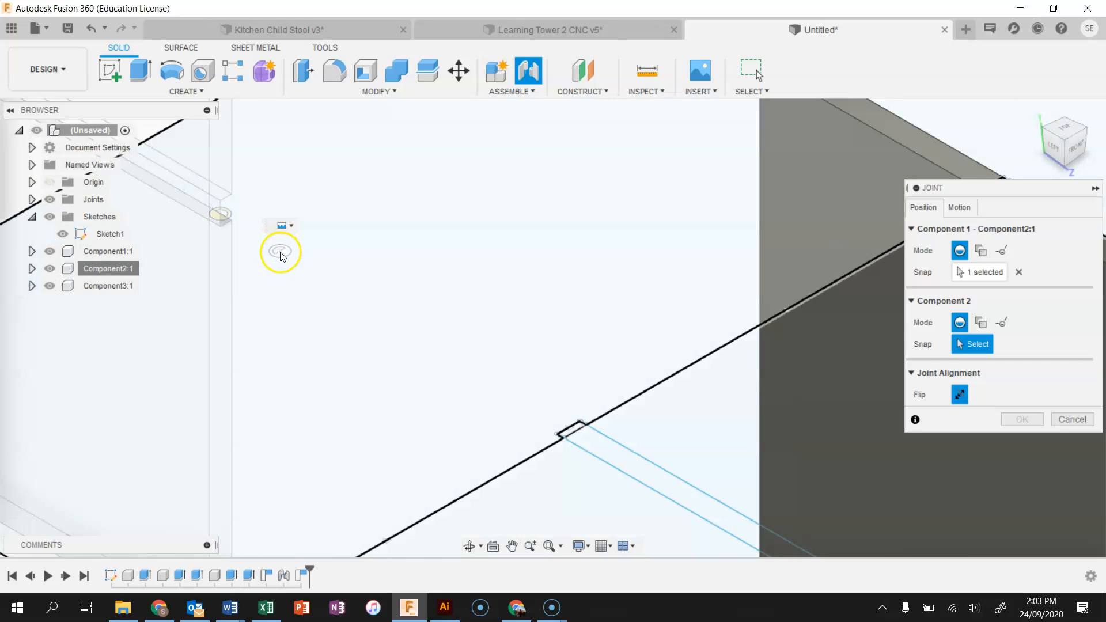
{"action": "scroll", "coordinate": [279, 246], "scroll_direction": "down", "scroll_amount": 4}
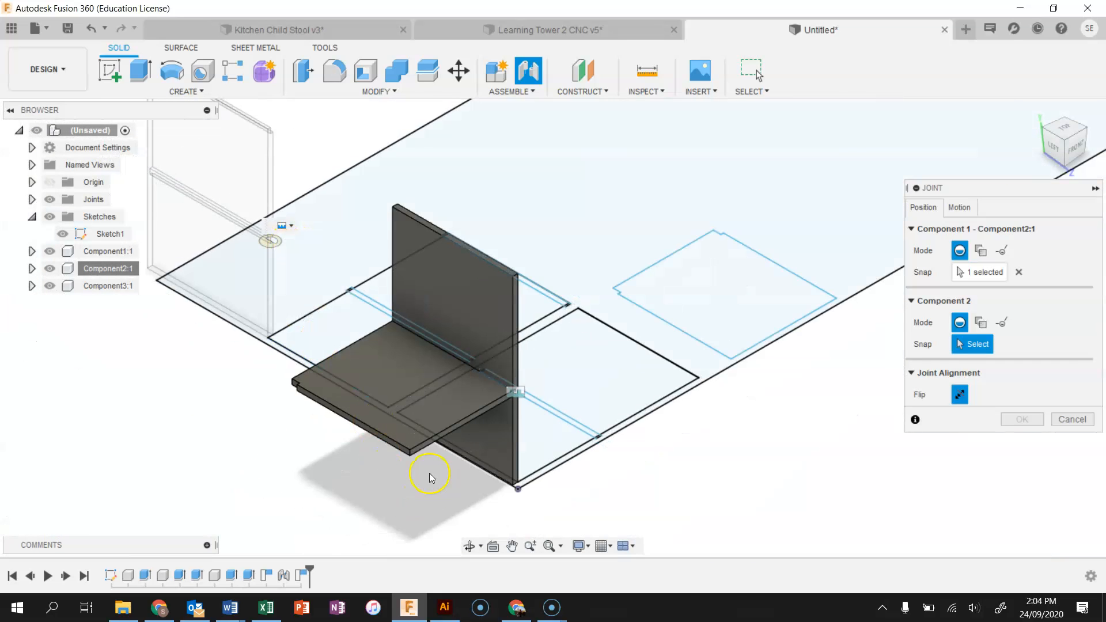
{"action": "scroll", "coordinate": [420, 466], "scroll_direction": "up", "scroll_amount": 5}
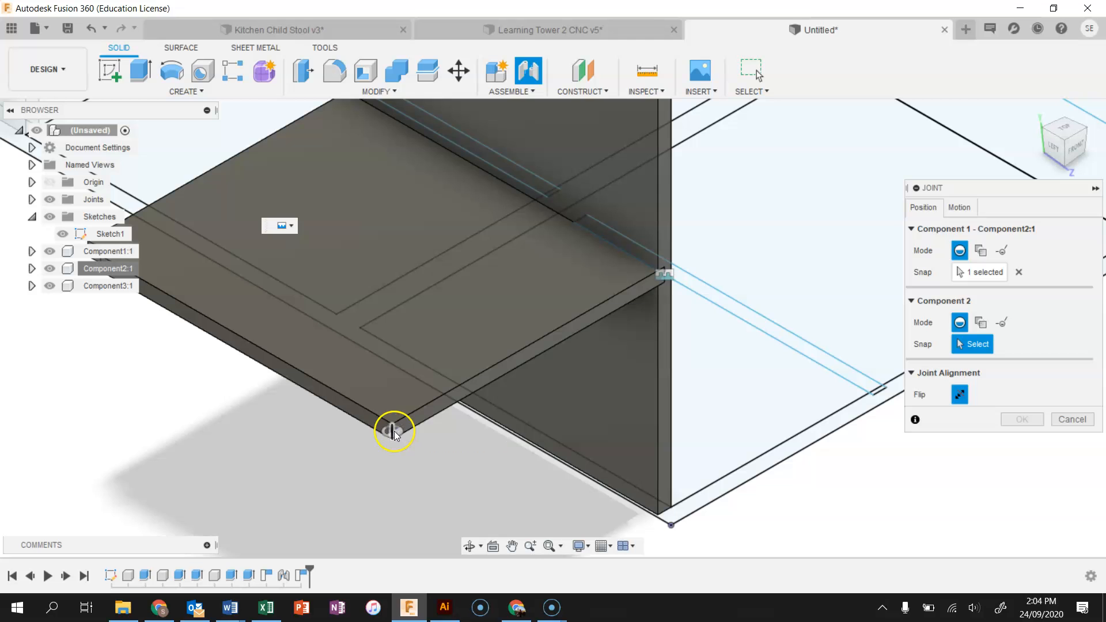
{"action": "left_click", "coordinate": [388, 427]}
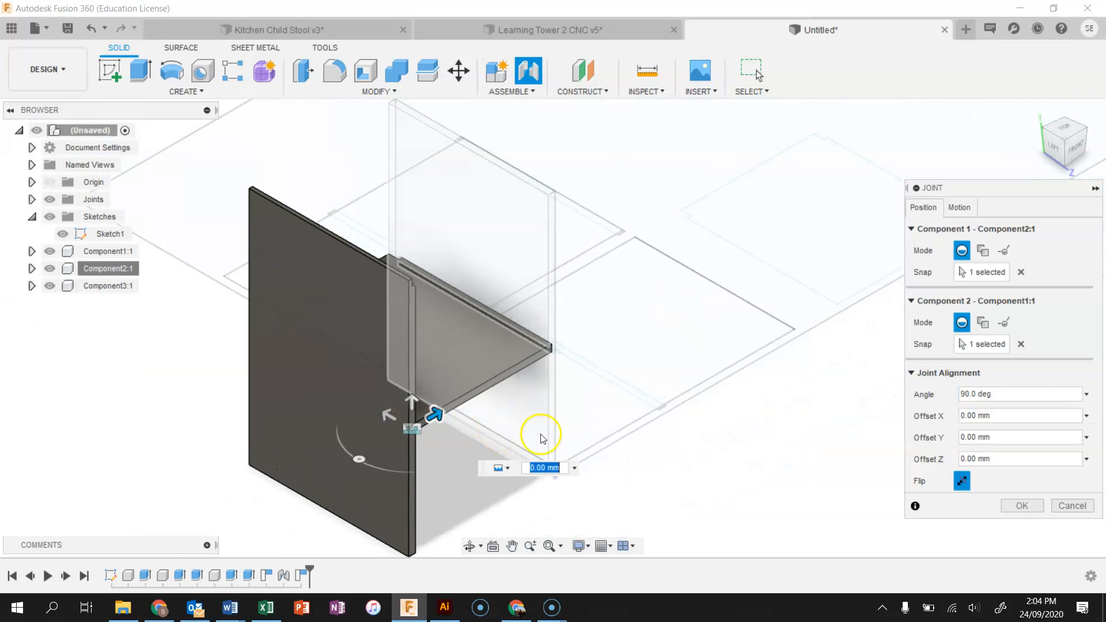
{"action": "left_click", "coordinate": [1013, 505]}
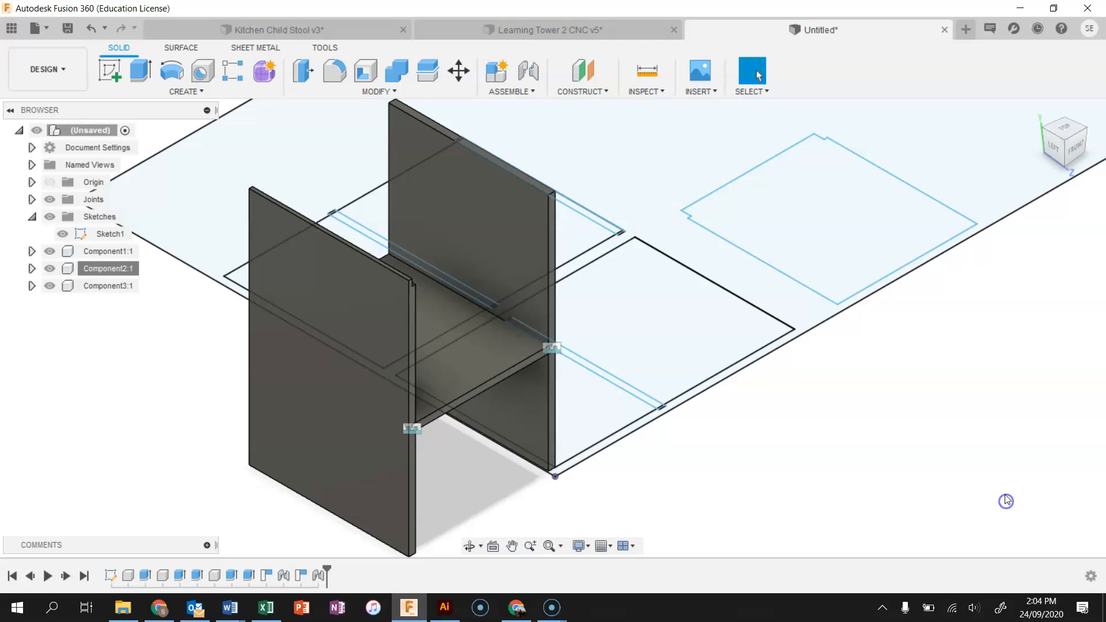
- Examine the assembled panels and slot fits from a closer view, briefly hiding and re-showing the sketch
{"action": "left_click", "coordinate": [1042, 126]}
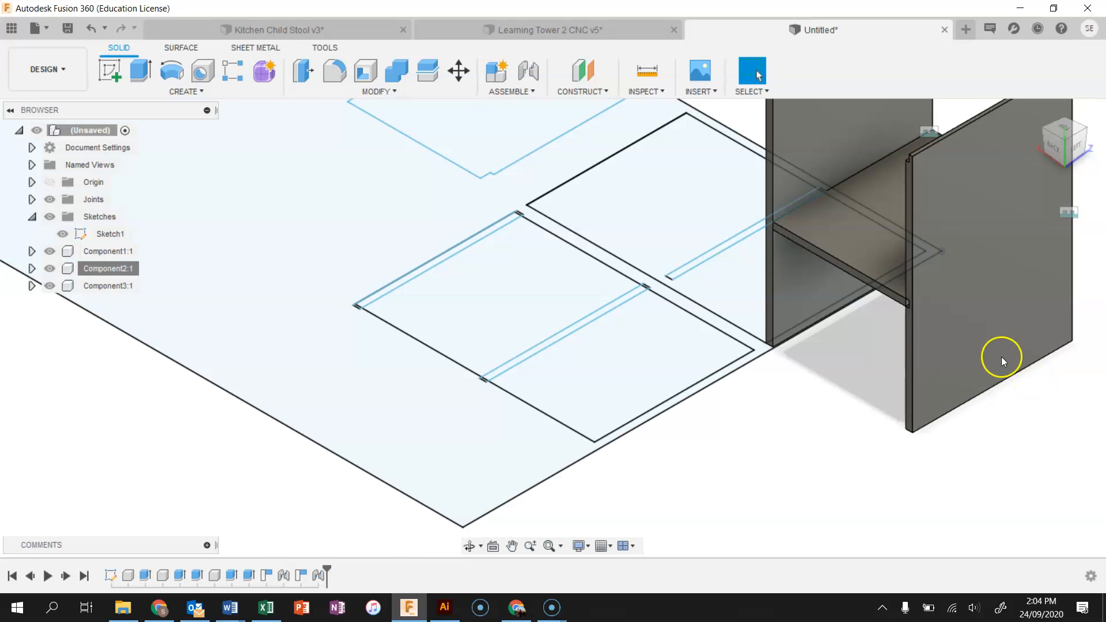
{"action": "scroll", "coordinate": [907, 294], "scroll_direction": "up", "scroll_amount": 5}
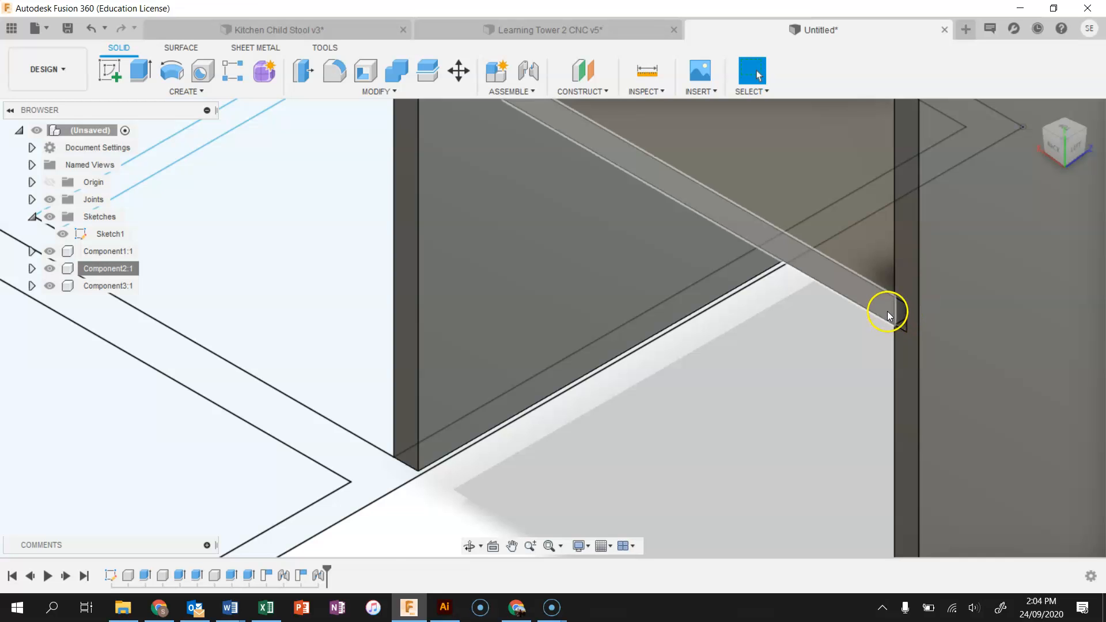
{"action": "scroll", "coordinate": [898, 323], "scroll_direction": "down", "scroll_amount": 2}
{"action": "scroll", "coordinate": [909, 346], "scroll_direction": "down", "scroll_amount": 2}
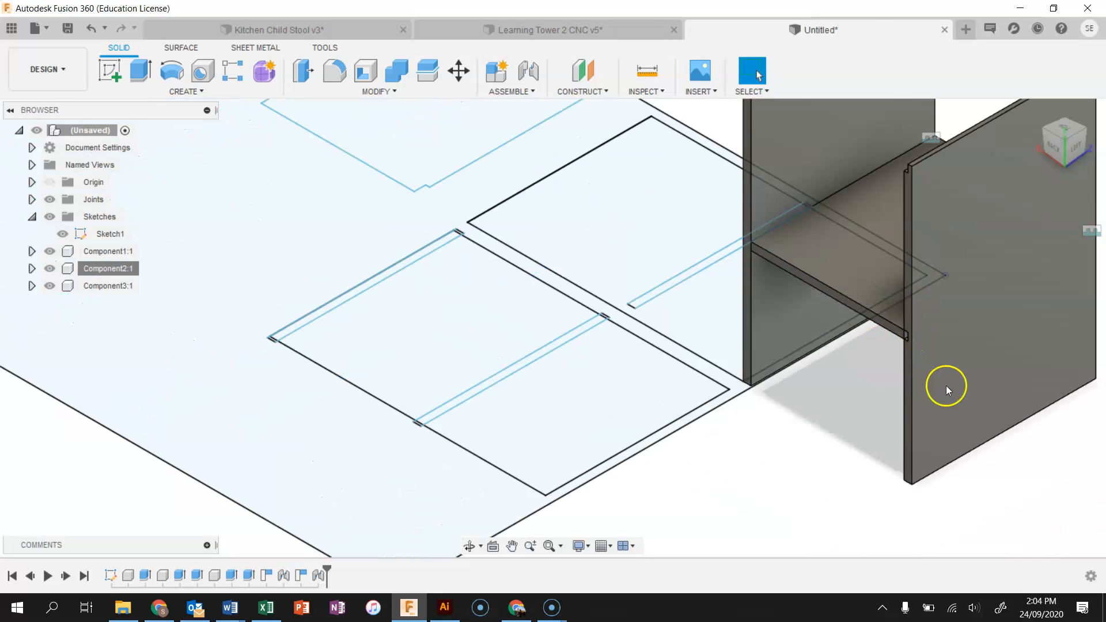
{"action": "scroll", "coordinate": [927, 357], "scroll_direction": "down", "scroll_amount": 2}
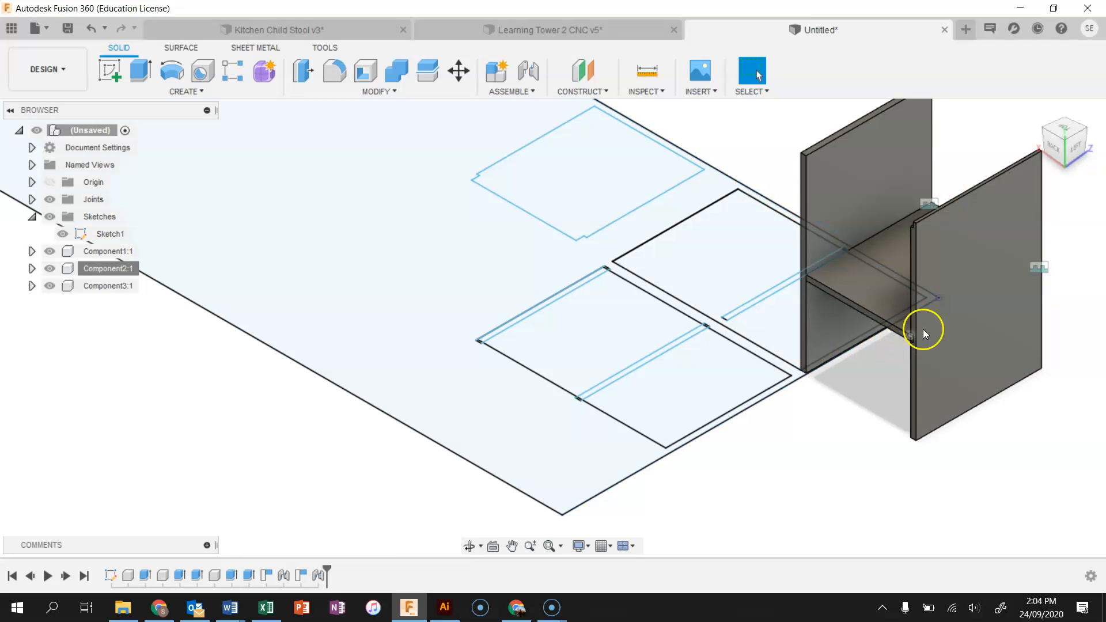
{"action": "left_click", "coordinate": [62, 233]}
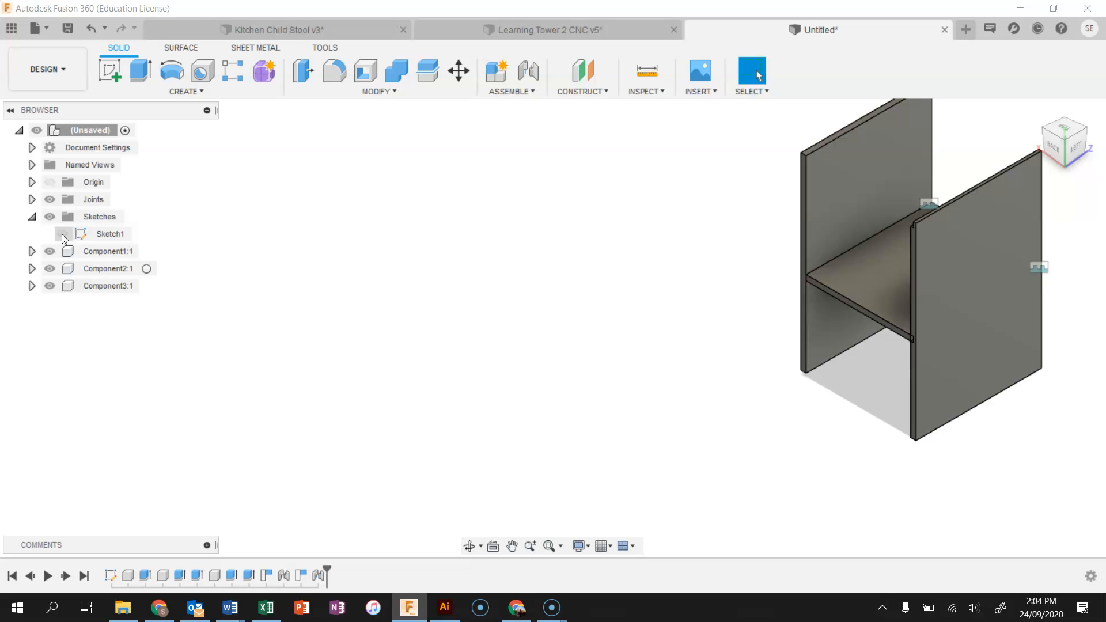
{"action": "left_click", "coordinate": [62, 234]}
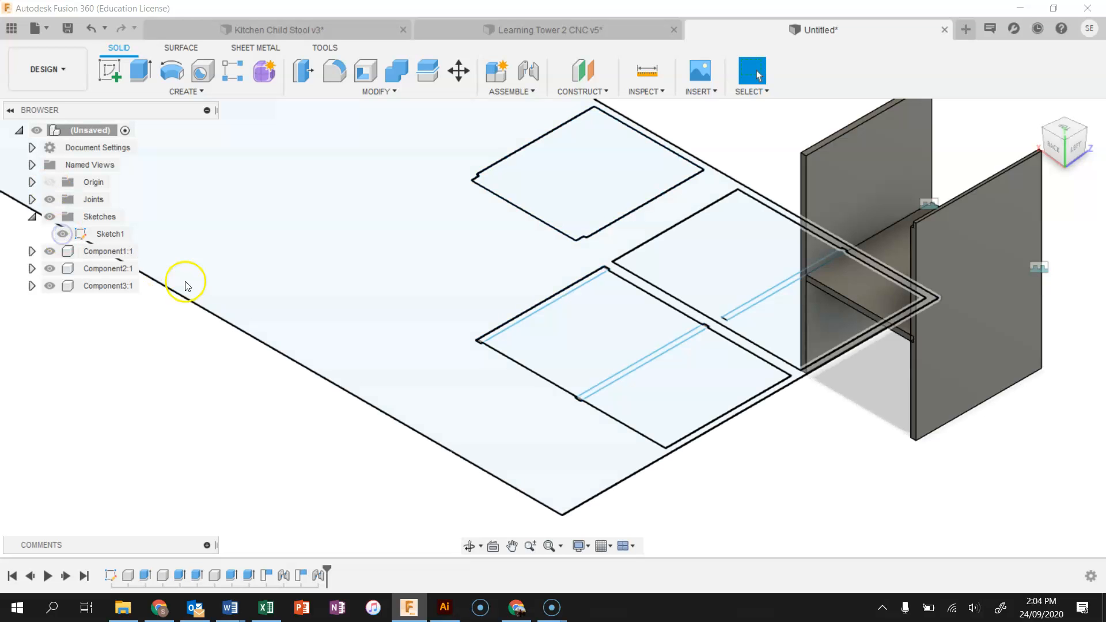
- Open the Appearance library for Component1 and download the 3D Pine - Semigloss finish from Wood (Solid) > Finished
{"action": "right_click", "coordinate": [119, 250]}
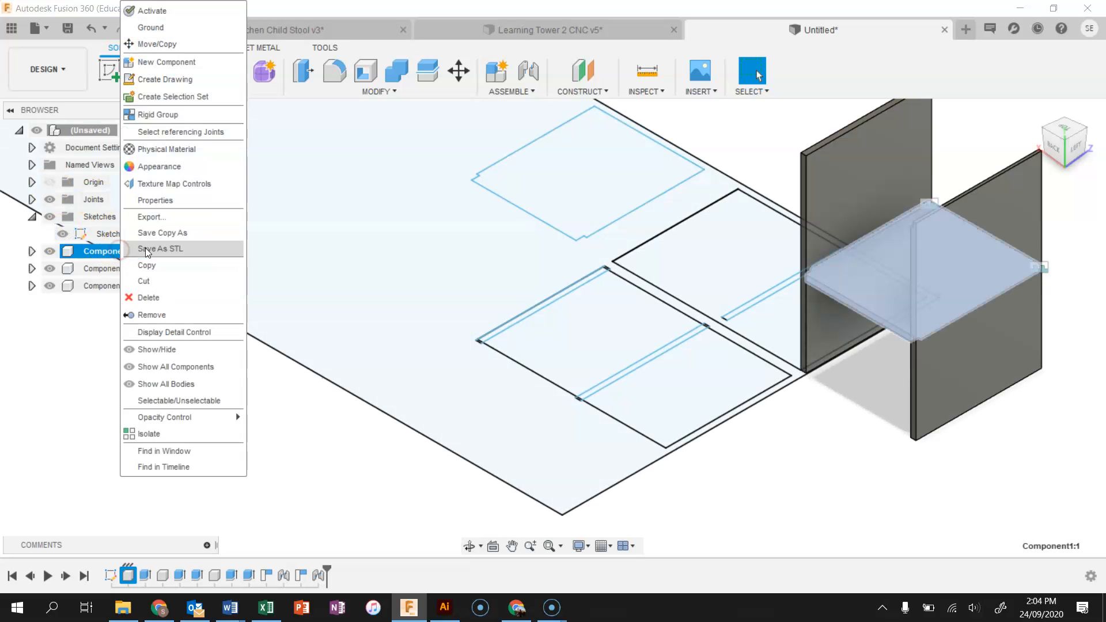
{"action": "left_click", "coordinate": [164, 166]}
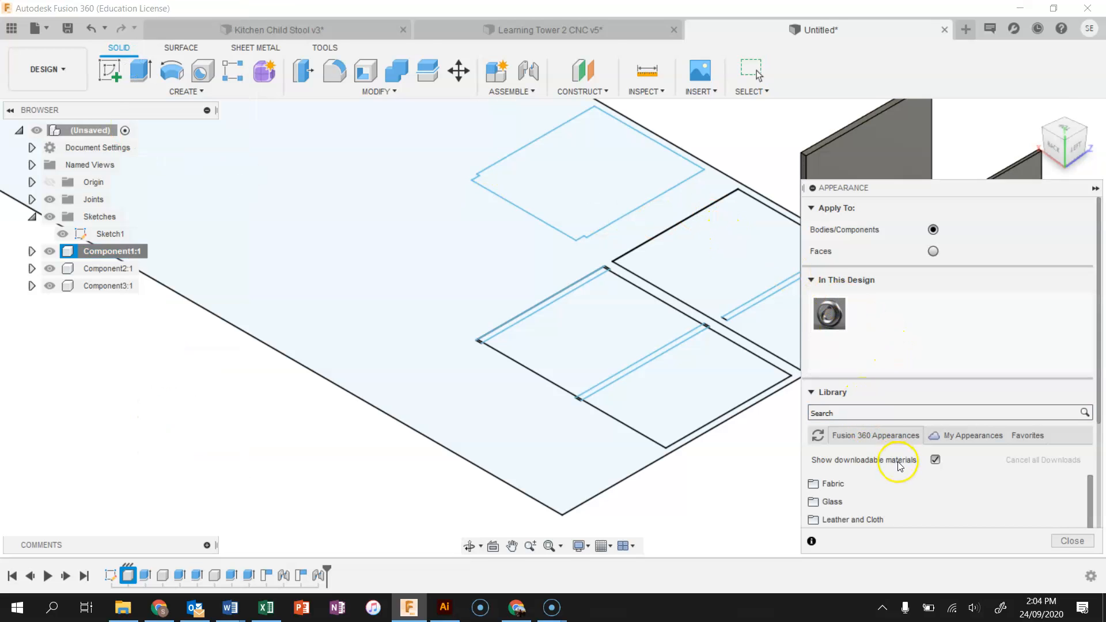
{"action": "scroll", "coordinate": [898, 461], "scroll_direction": "down", "scroll_amount": 5}
{"action": "scroll", "coordinate": [870, 490], "scroll_direction": "down", "scroll_amount": 2}
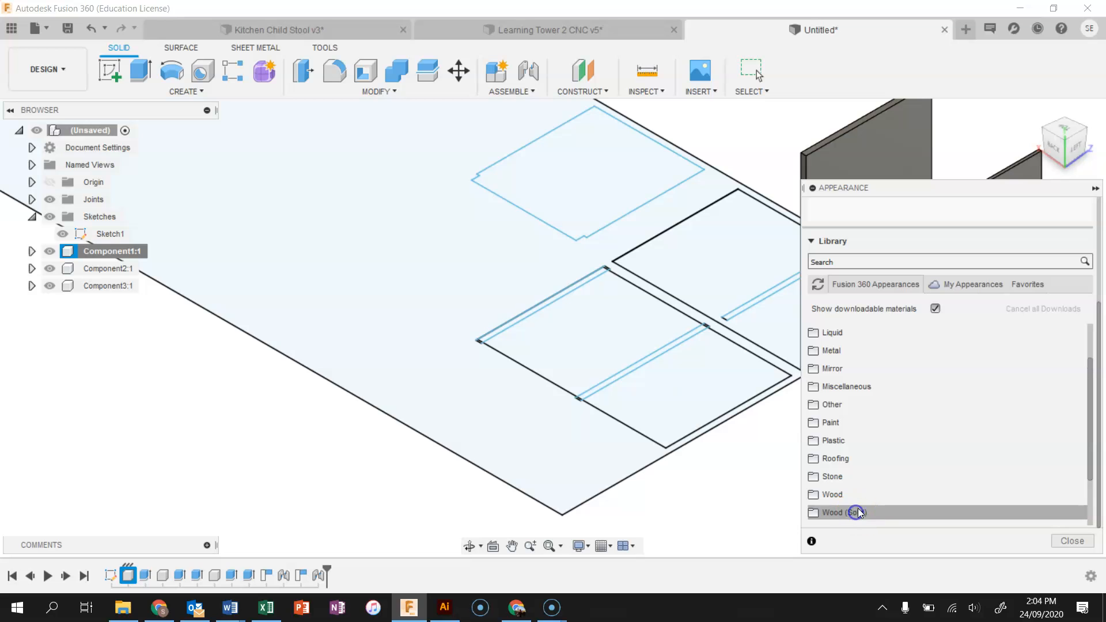
{"action": "left_click", "coordinate": [856, 511]}
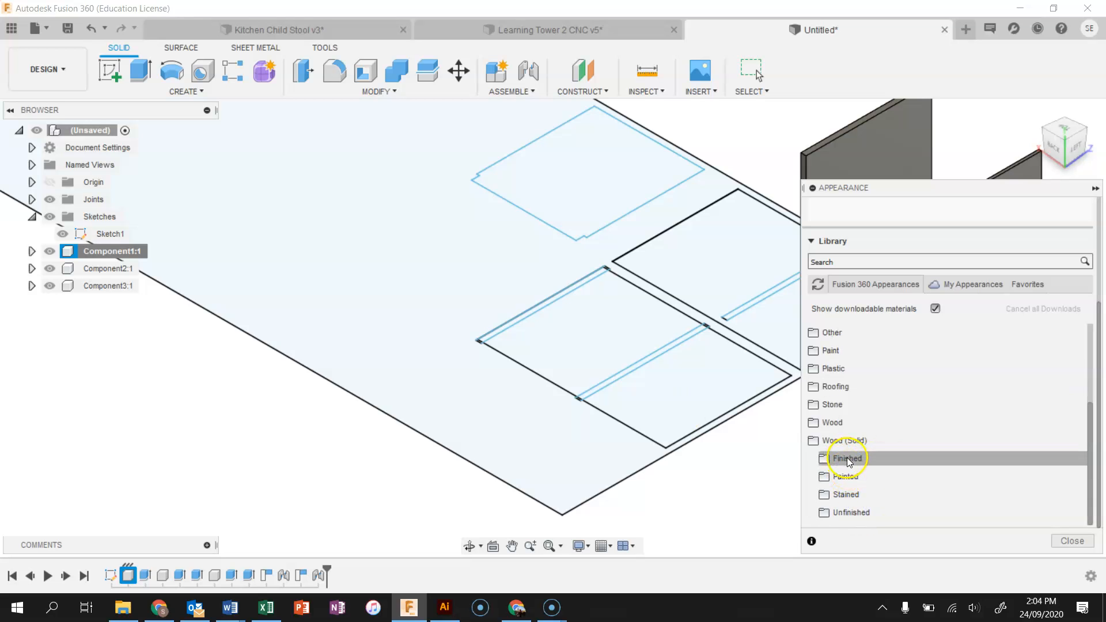
{"action": "left_click", "coordinate": [862, 457]}
{"action": "scroll", "coordinate": [890, 452], "scroll_direction": "down", "scroll_amount": 8}
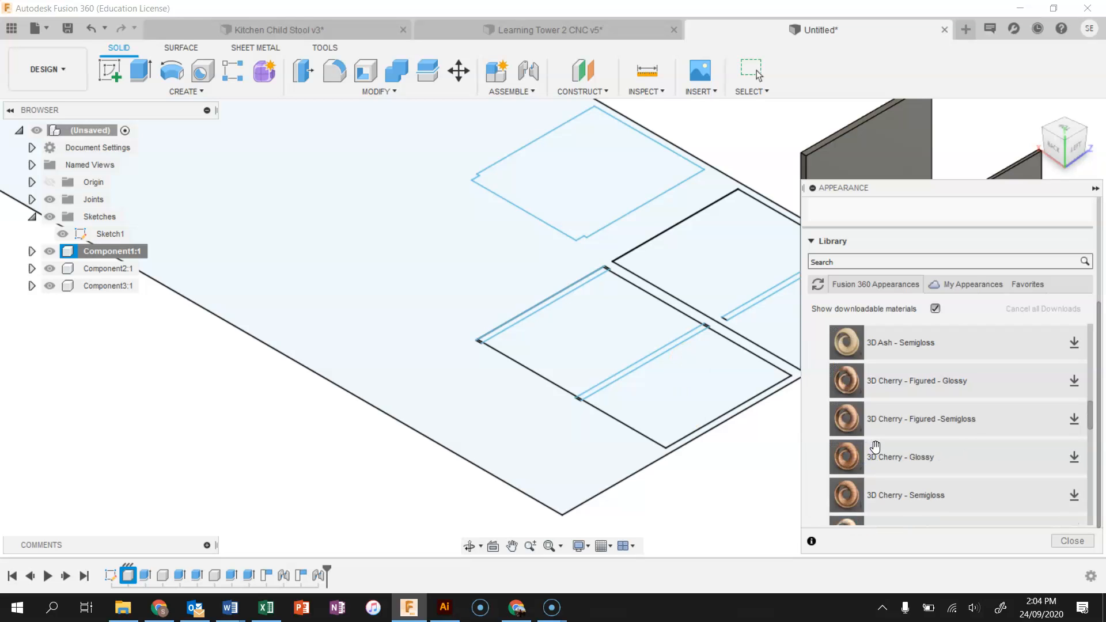
{"action": "scroll", "coordinate": [941, 423], "scroll_direction": "down", "scroll_amount": 4}
{"action": "scroll", "coordinate": [898, 409], "scroll_direction": "up", "scroll_amount": 2}
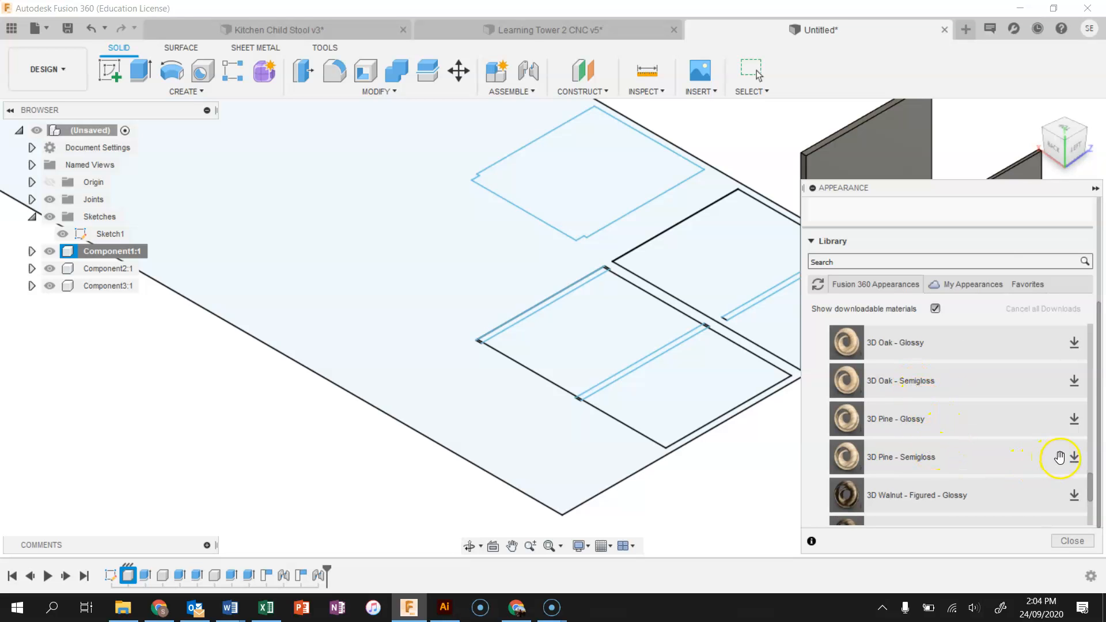
{"action": "left_click_drag", "start_coordinate": [986, 189], "coordinate": [586, 150]}
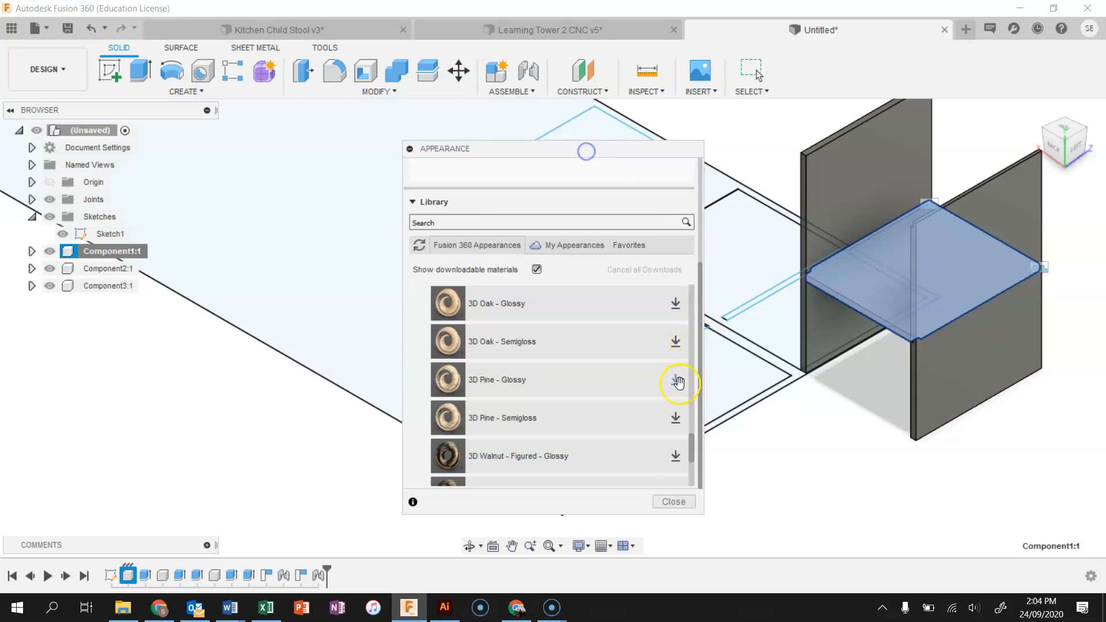
{"action": "left_click", "coordinate": [676, 419]}
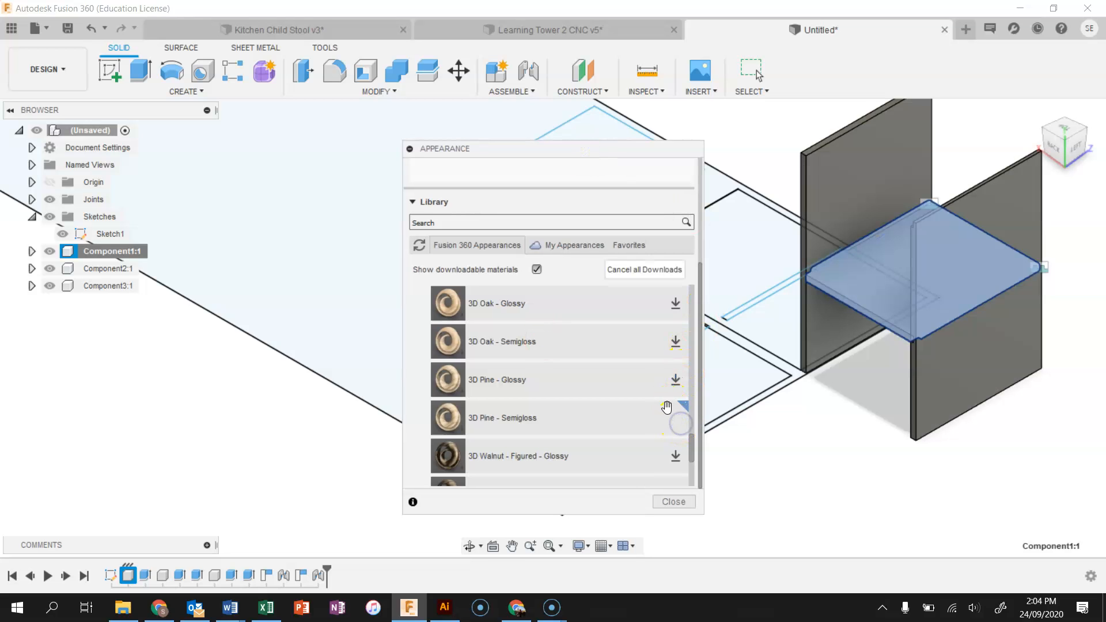
- Apply 3D Pine - Semigloss to the assembly, removing child component appearances, and close the Appearance dialog
{"action": "left_click_drag", "start_coordinate": [585, 420], "coordinate": [829, 184]}
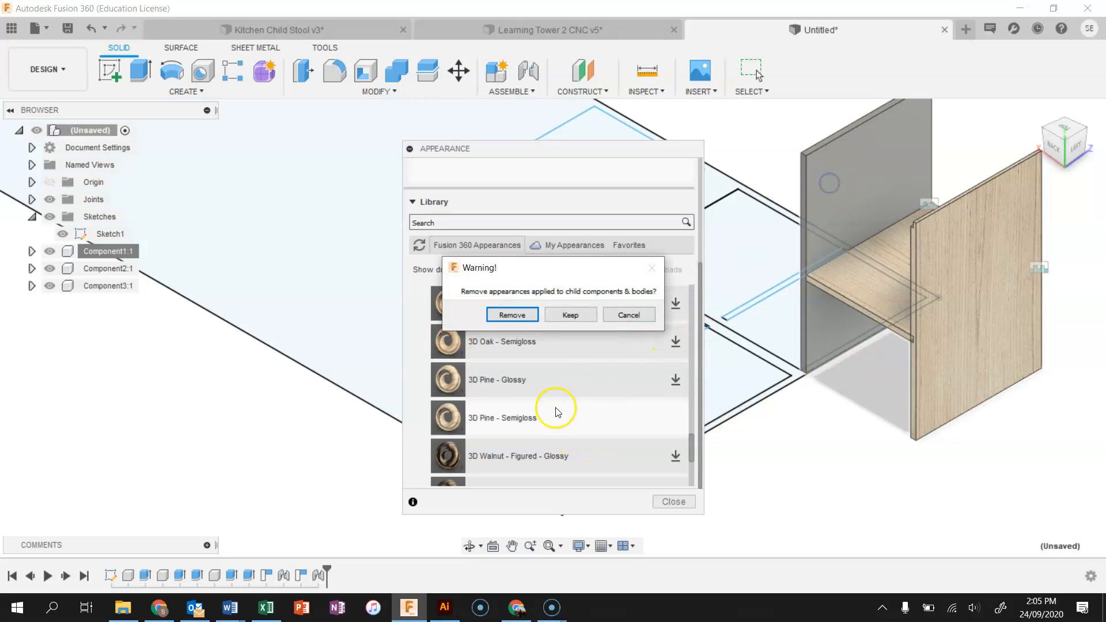
{"action": "left_click", "coordinate": [518, 316]}
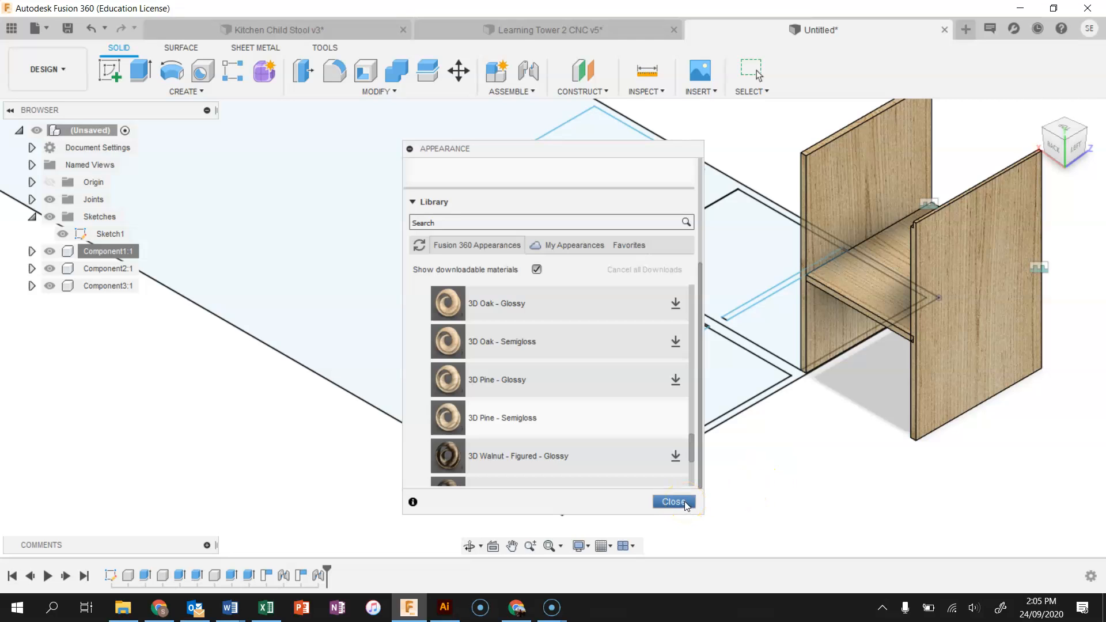
{"action": "left_click", "coordinate": [674, 501]}
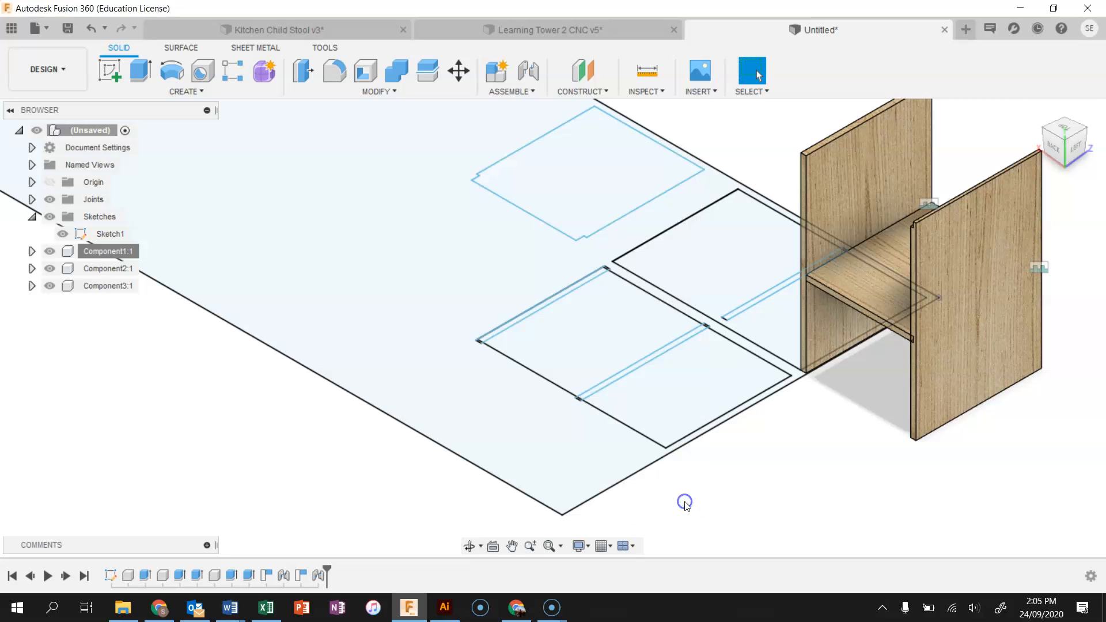